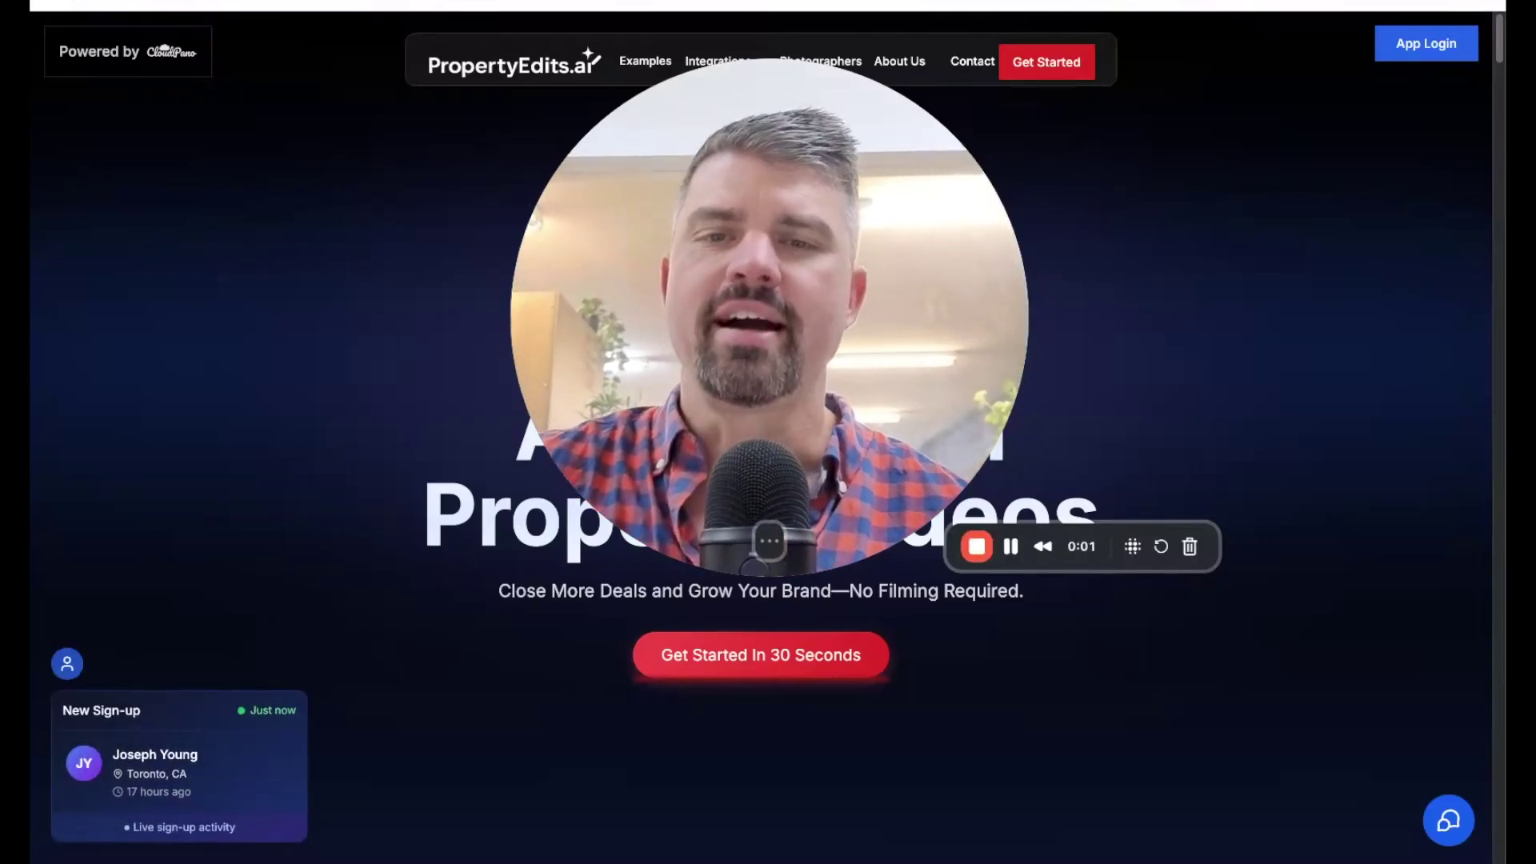
# Log in to the dashboard and create the empty project New Project 7.
pyautogui.moveTo(850, 278); pyautogui.dragTo(831, 334)
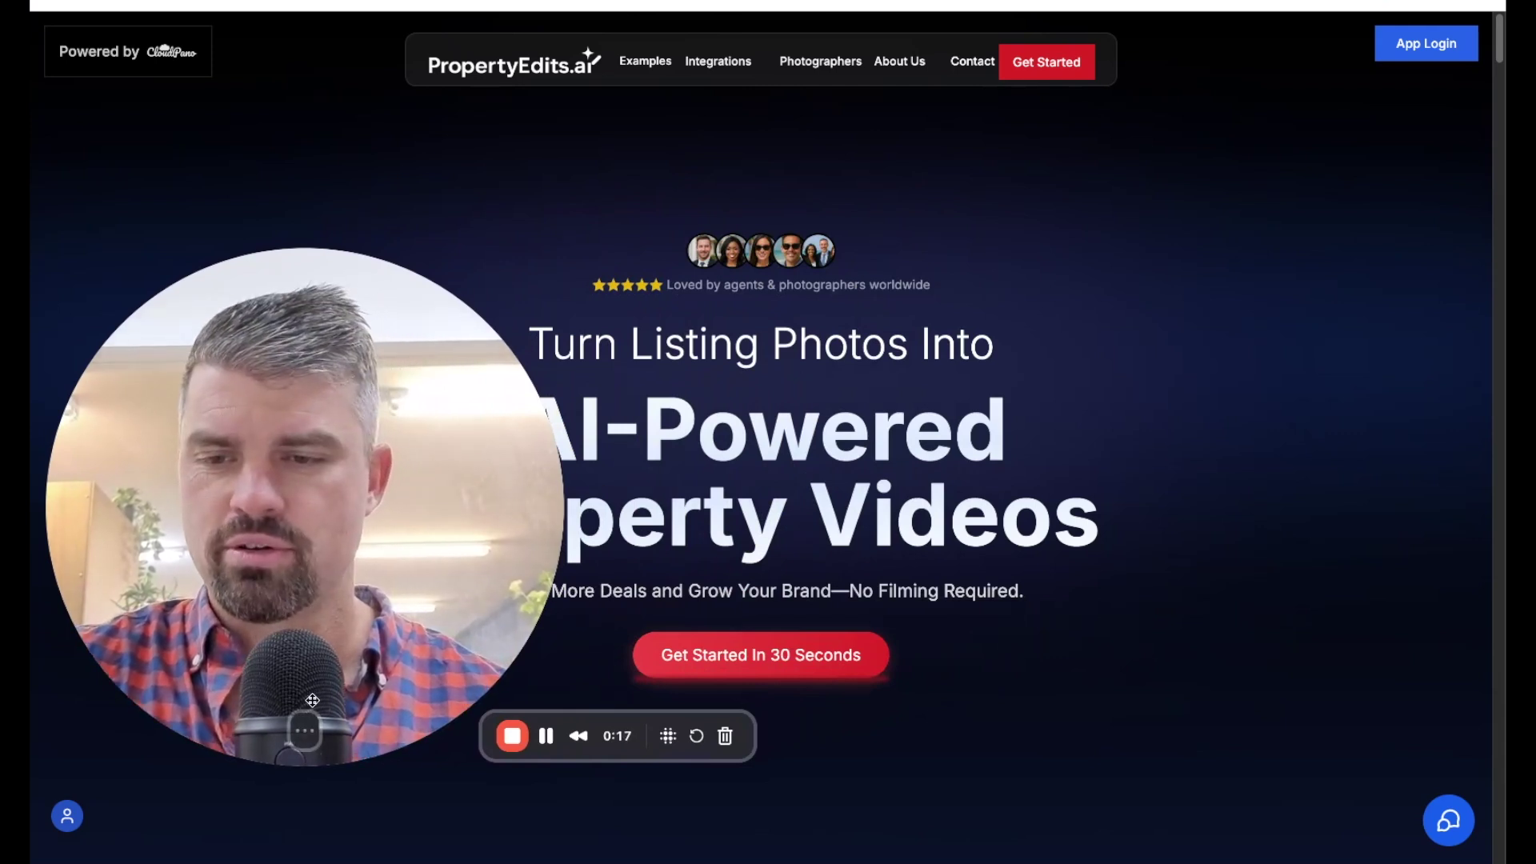
pyautogui.click(289, 728)
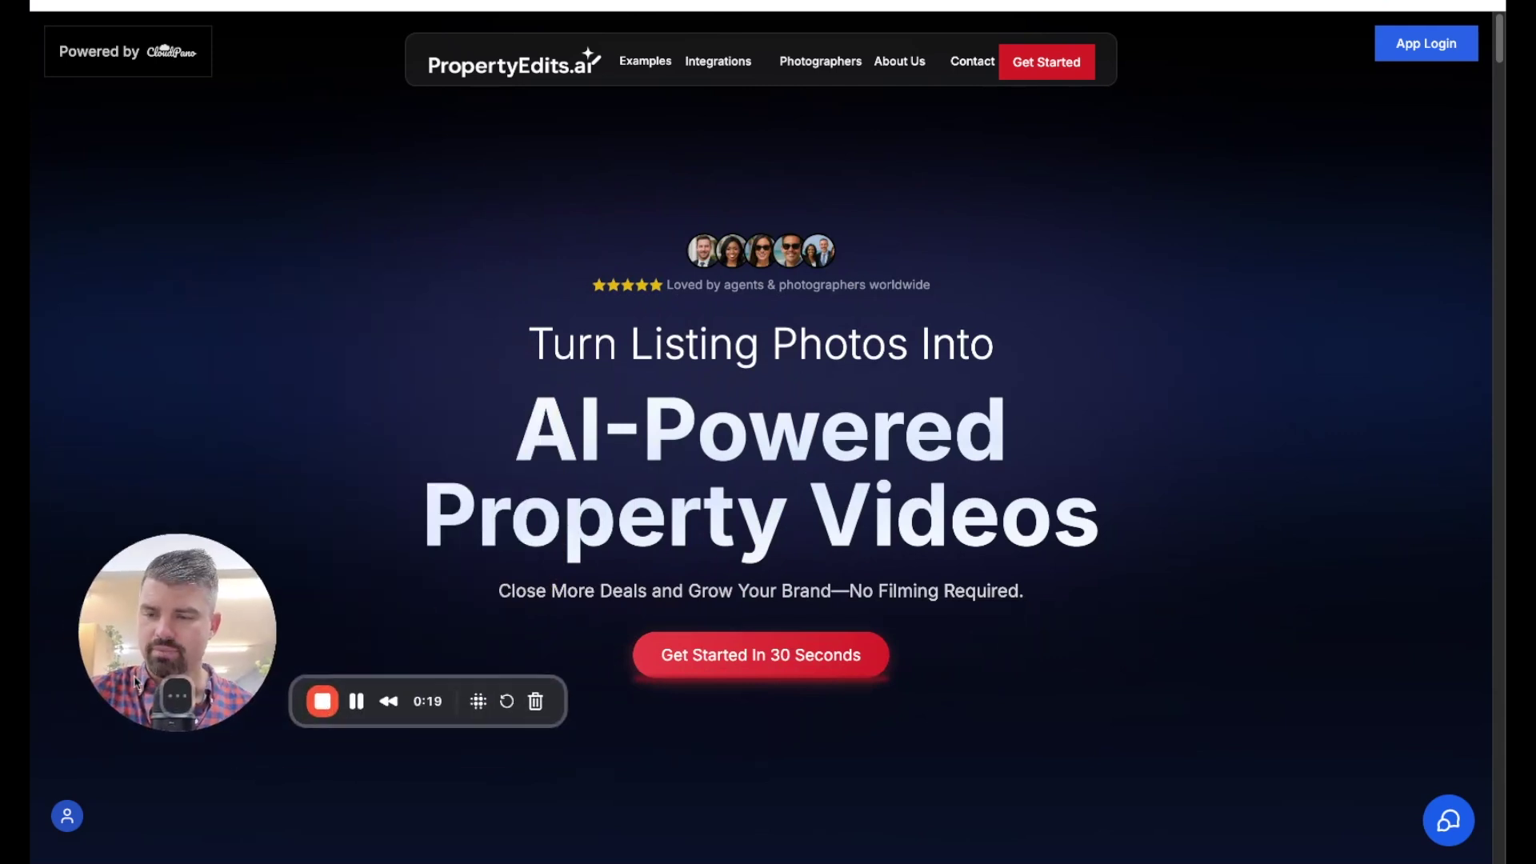
pyautogui.click(1437, 51)
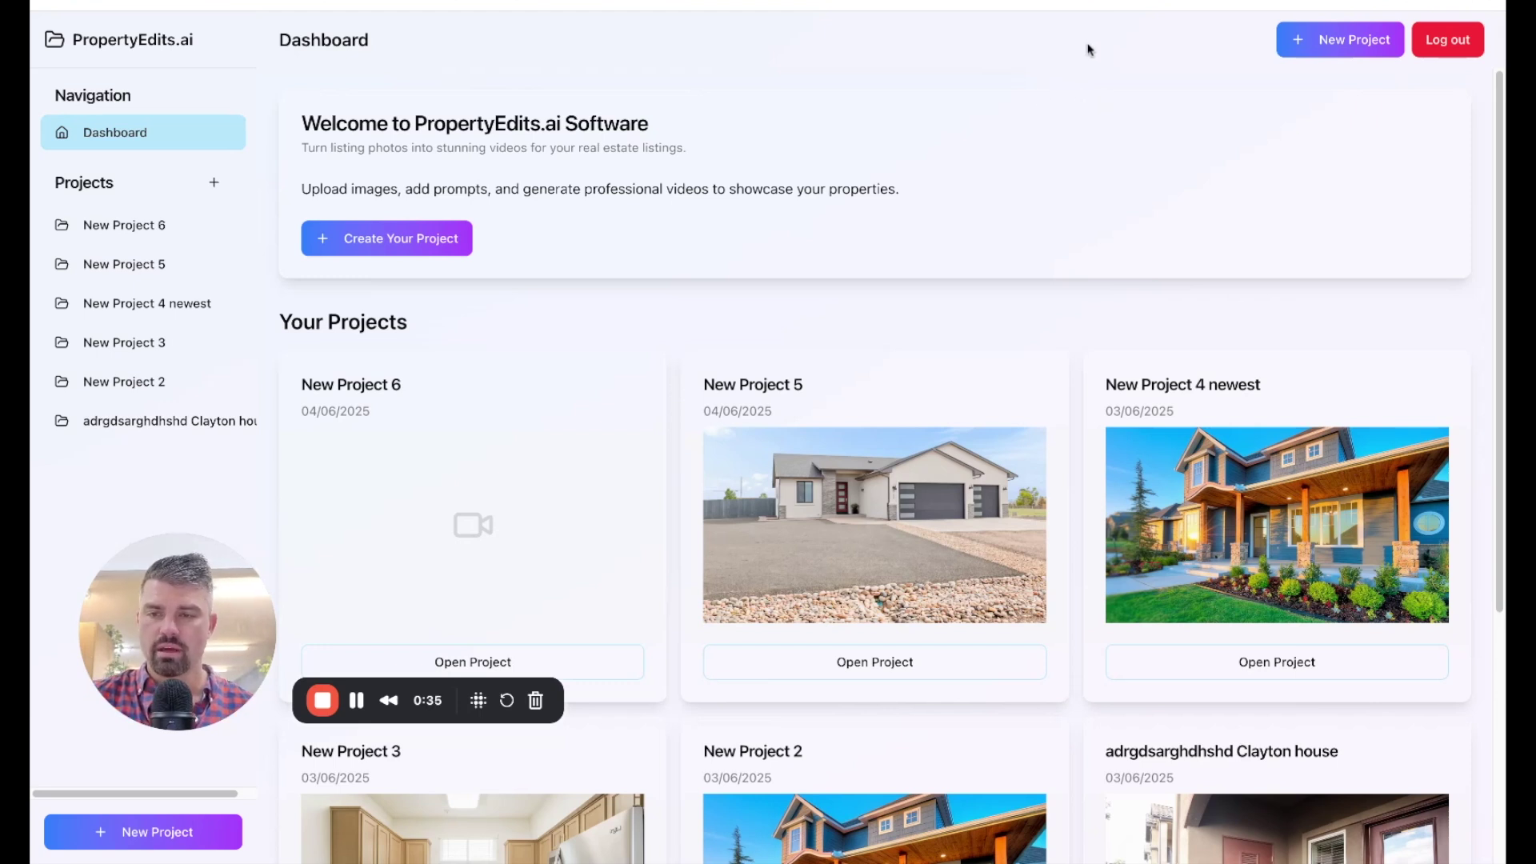
pyautogui.click(392, 240)
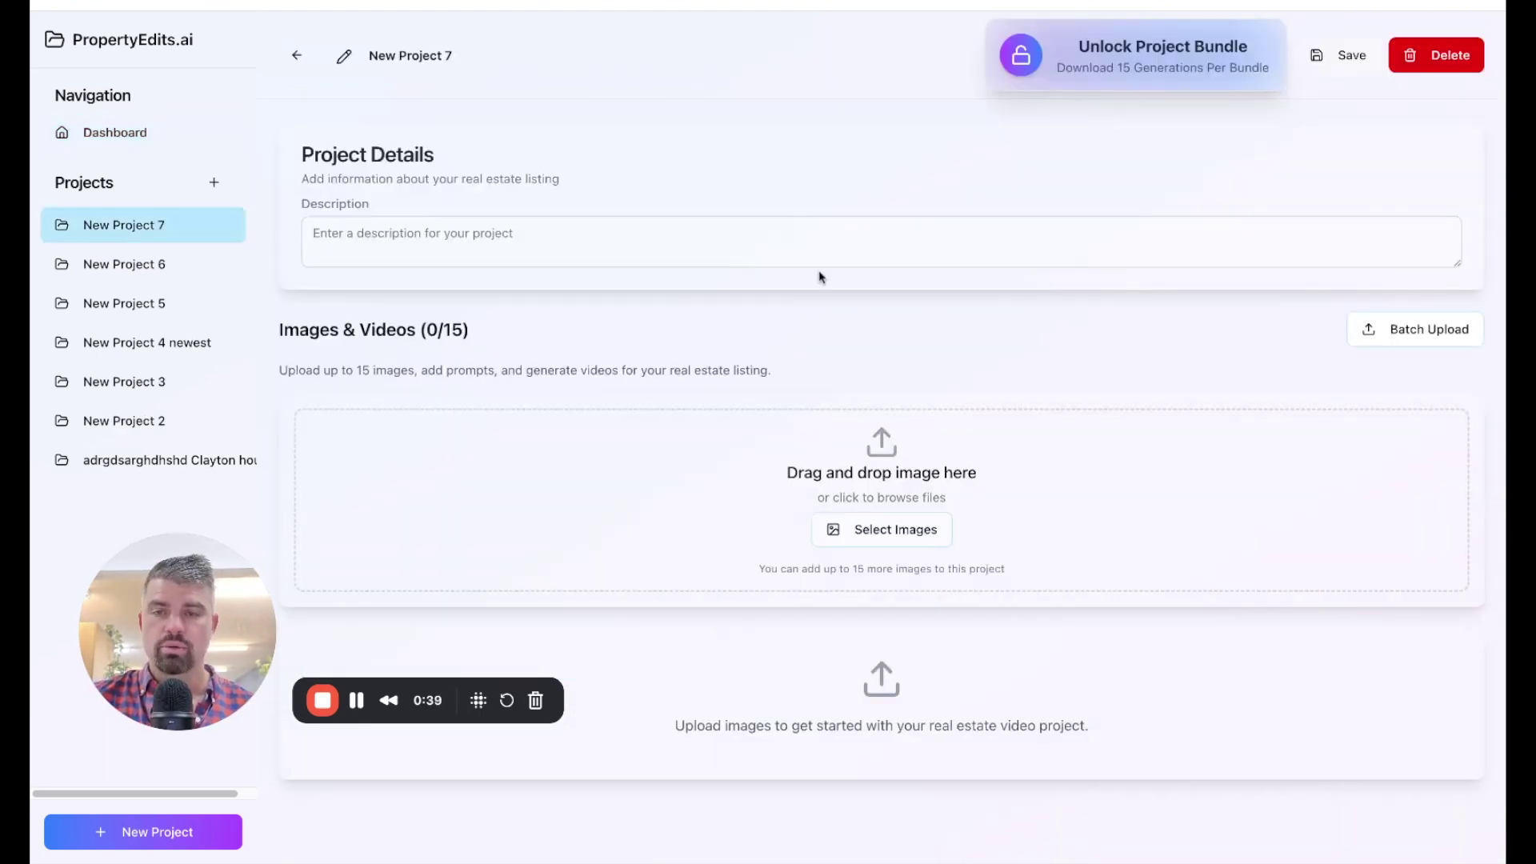
# Upload a living room listing photo as Image 1, bringing the project to 1 of 15 images.
pyautogui.click(412, 55)
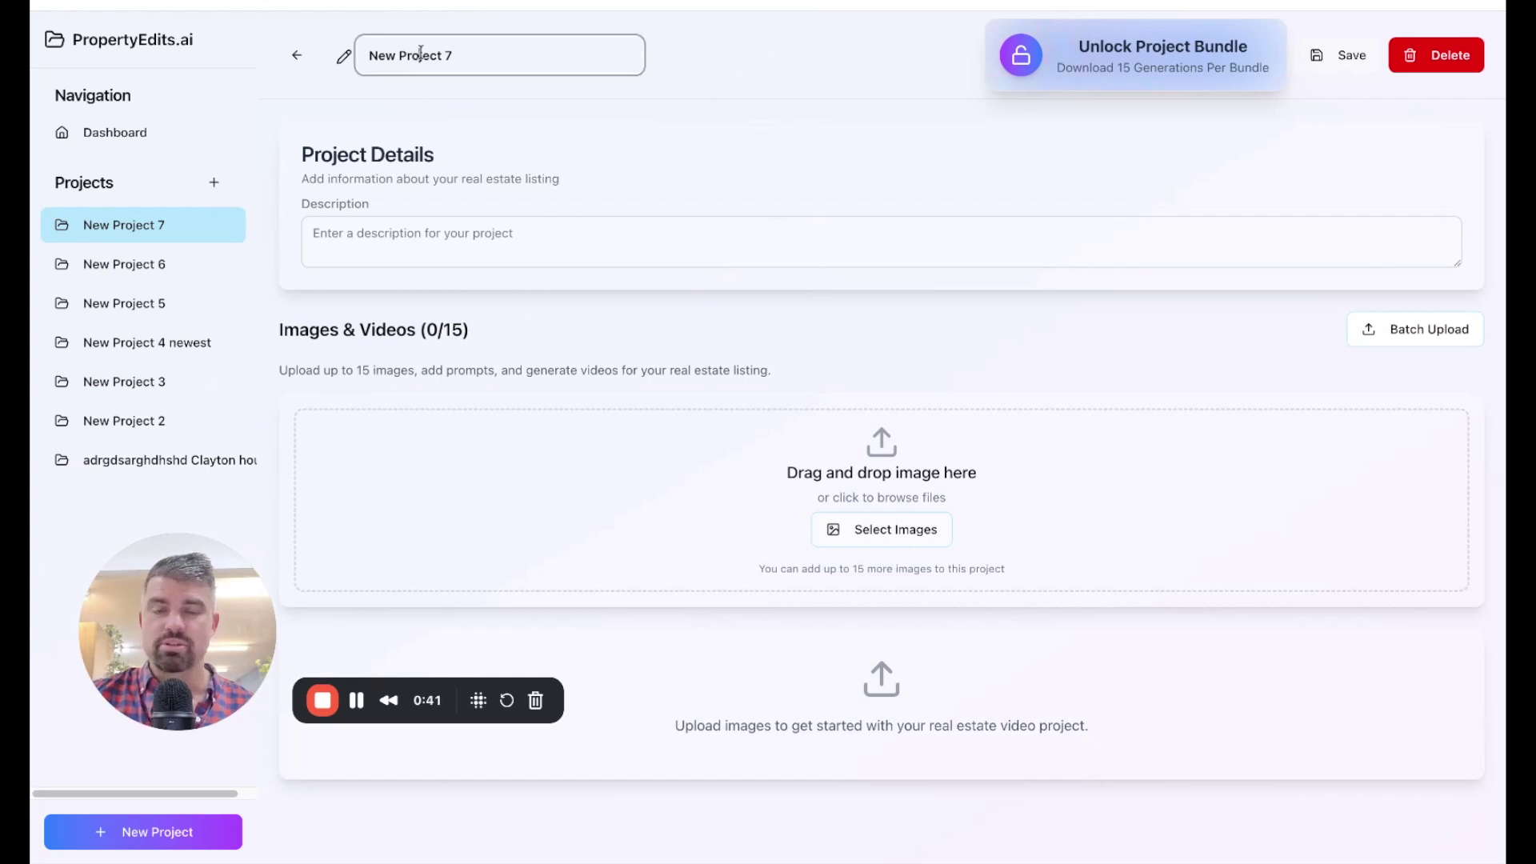
pyautogui.tripleClick(420, 54)
pyautogui.click(506, 237)
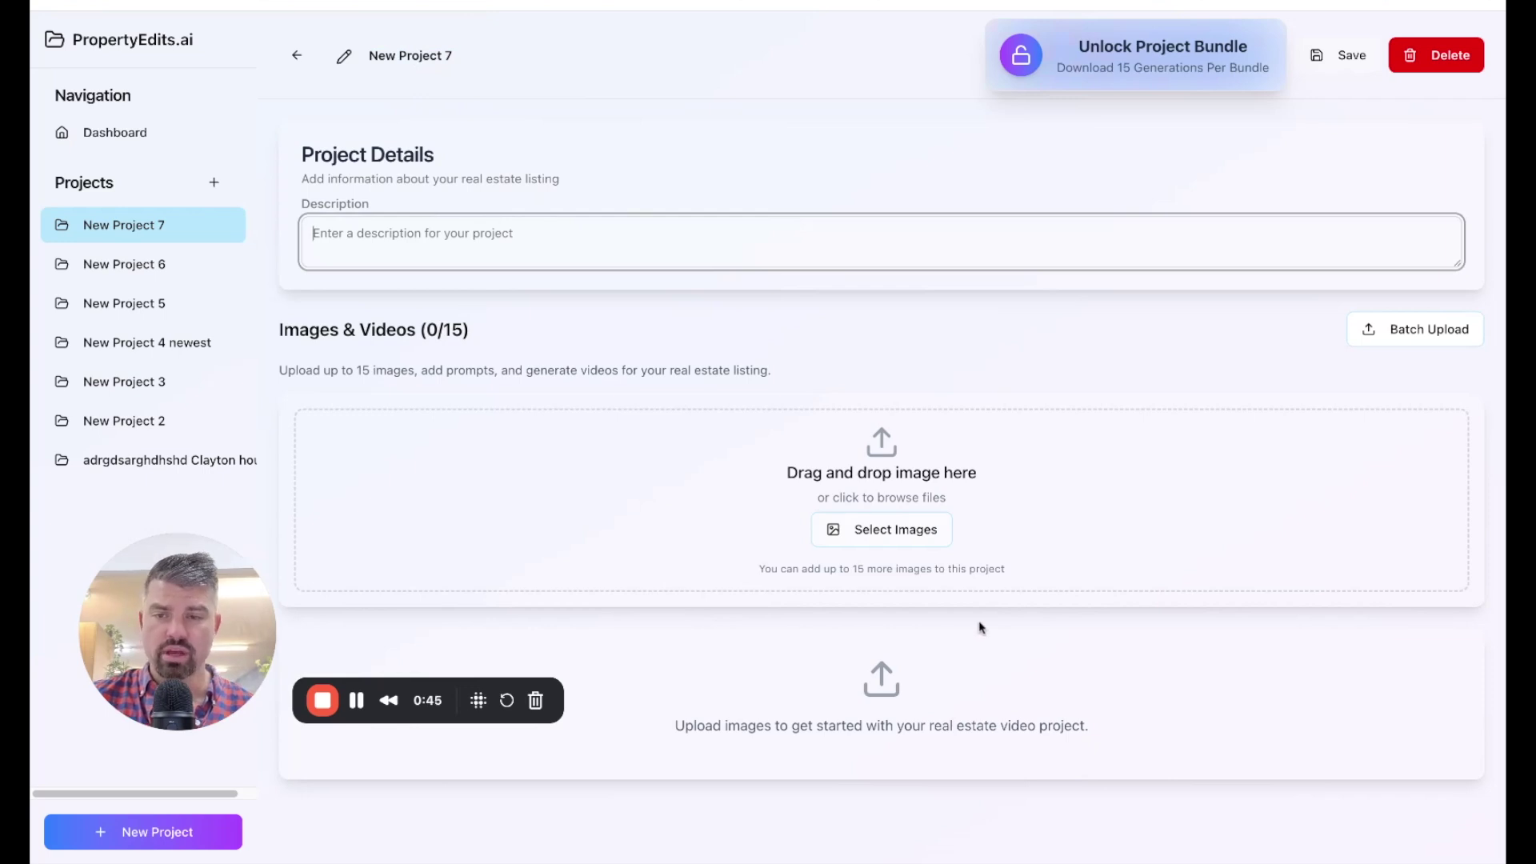
pyautogui.click(878, 533)
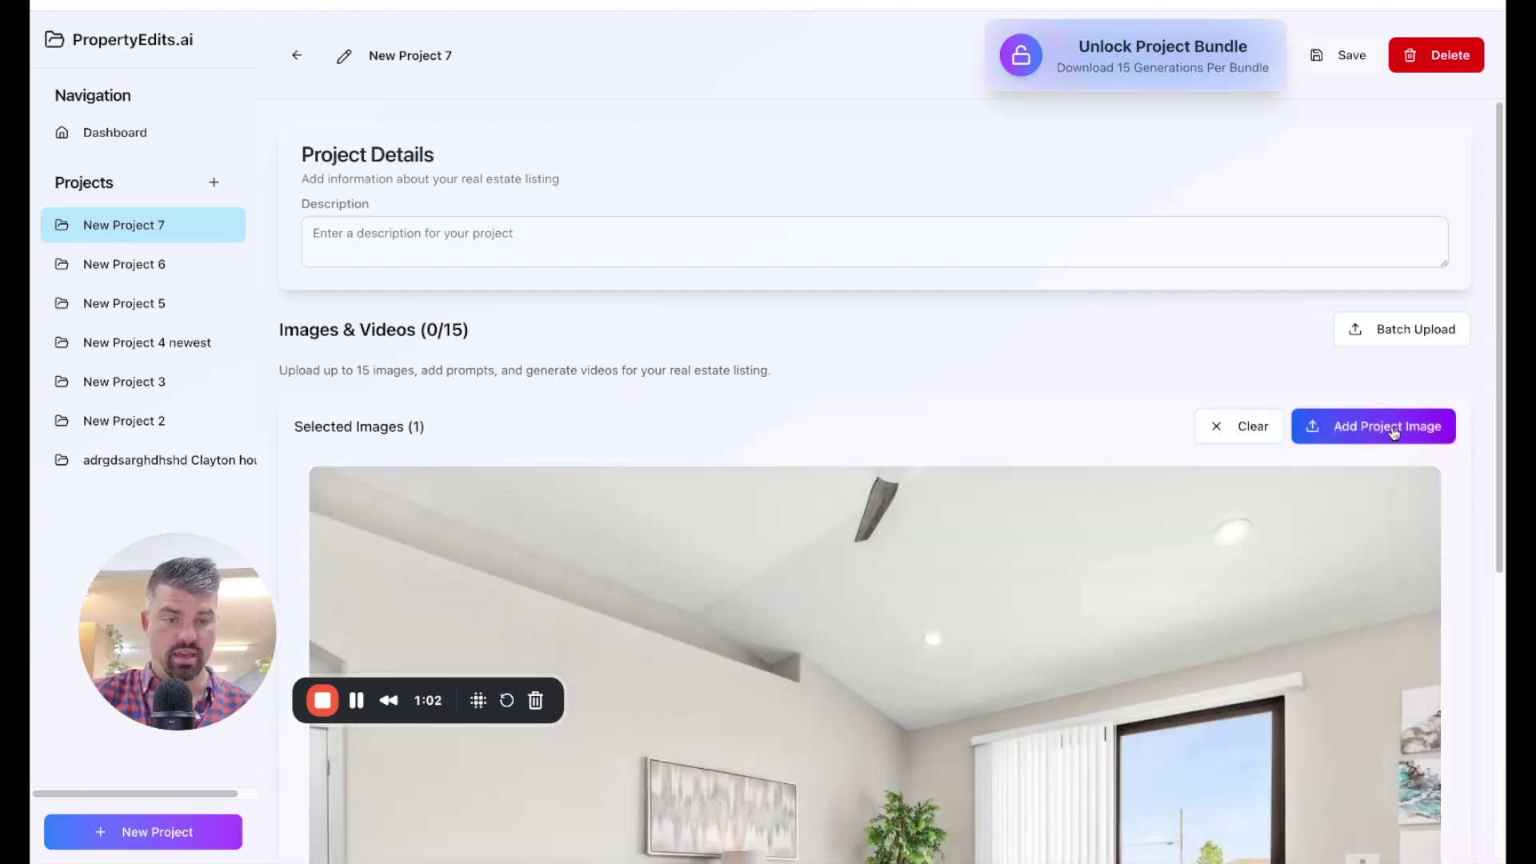
pyautogui.click(1389, 429)
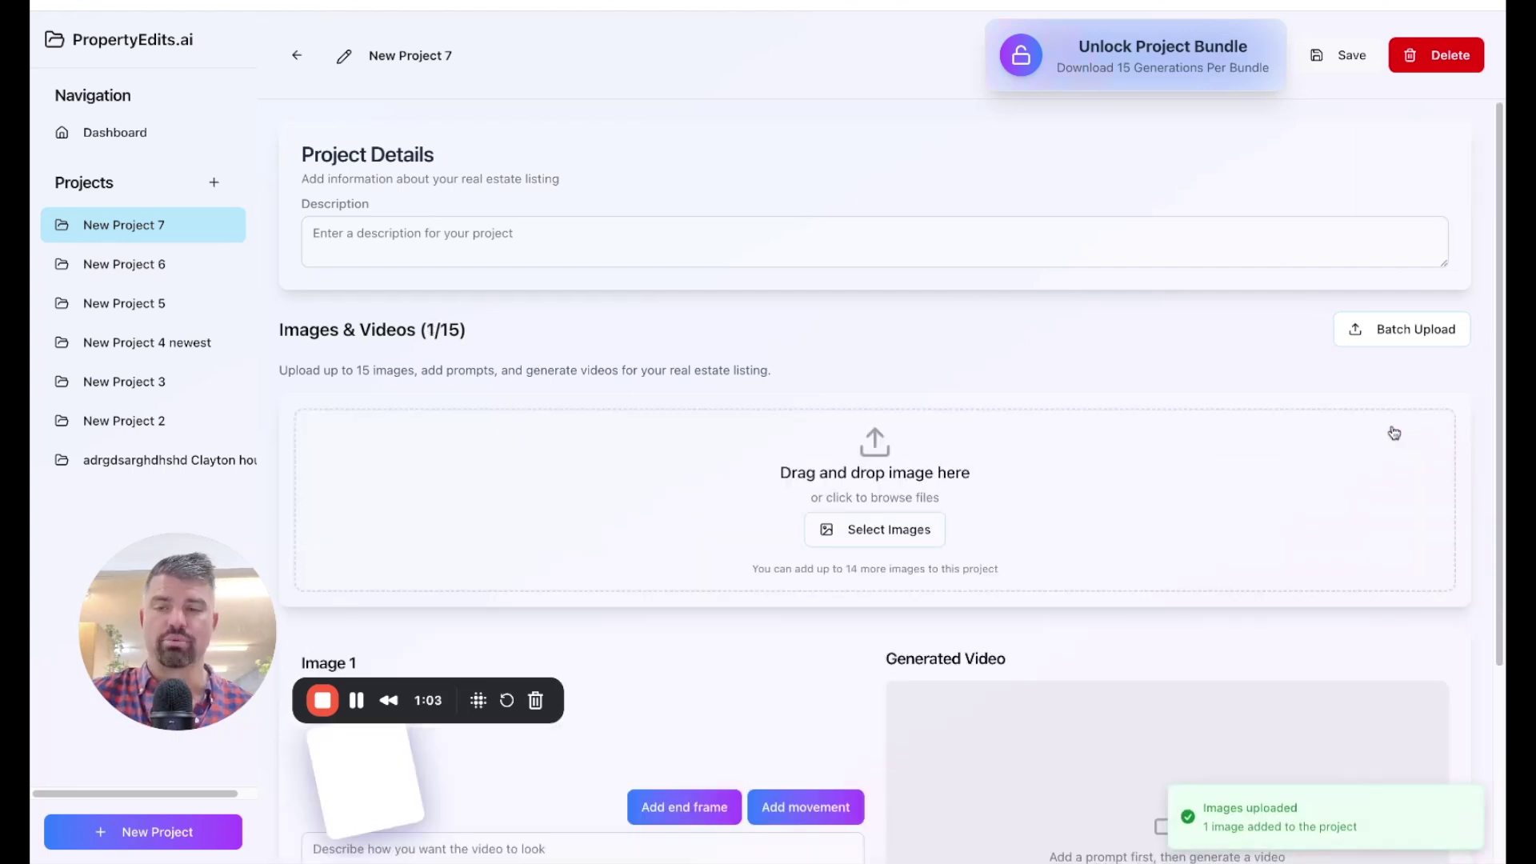
pyautogui.scroll(-2, 1073, 589)
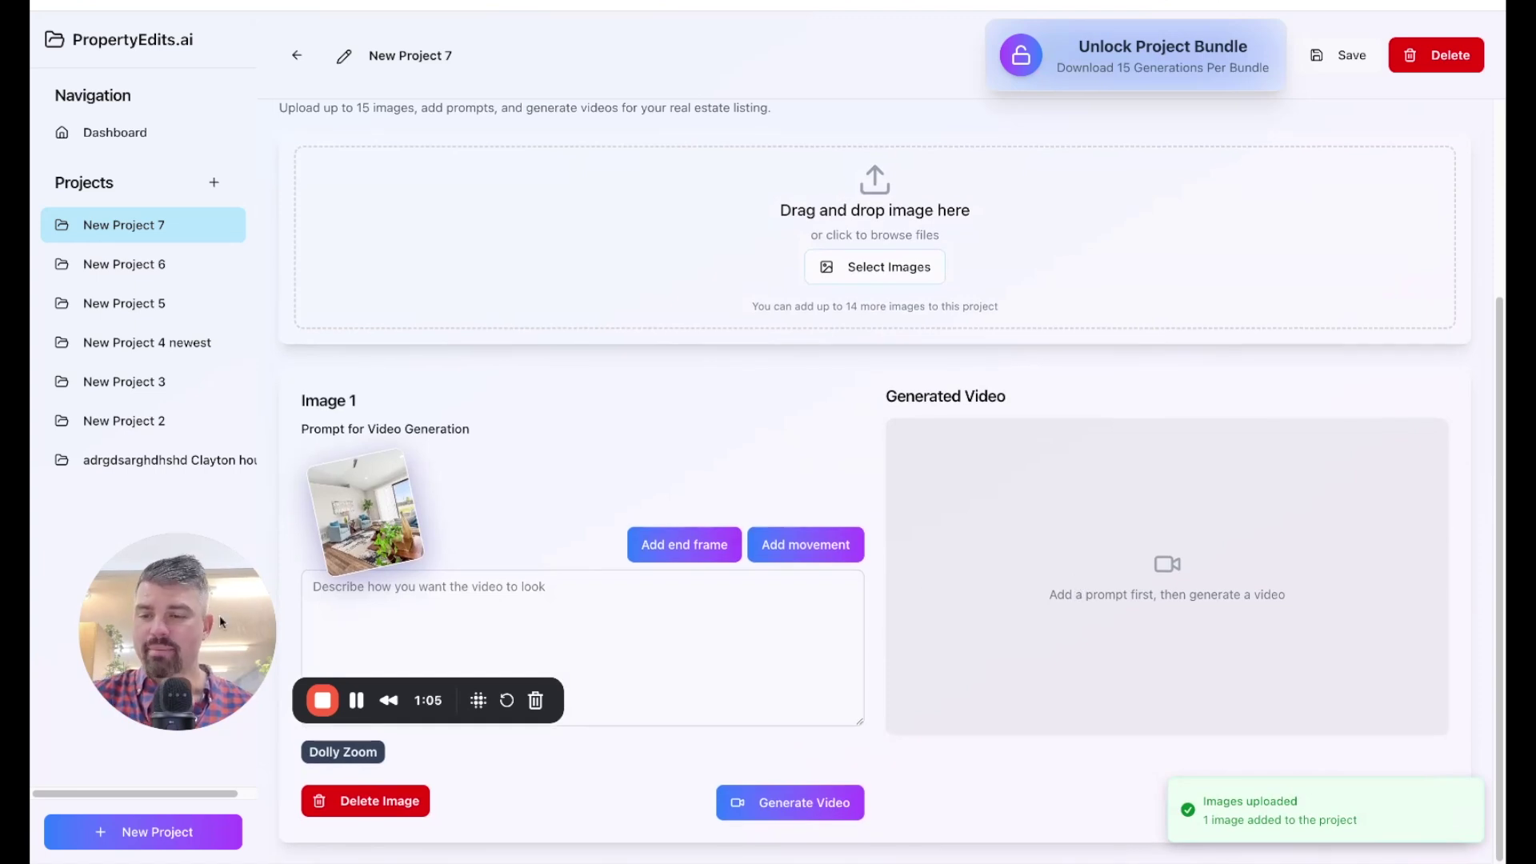
# Scroll to the Image 1 card and start generating its Dolly Zoom video.
pyautogui.moveTo(202, 612); pyautogui.dragTo(193, 616)
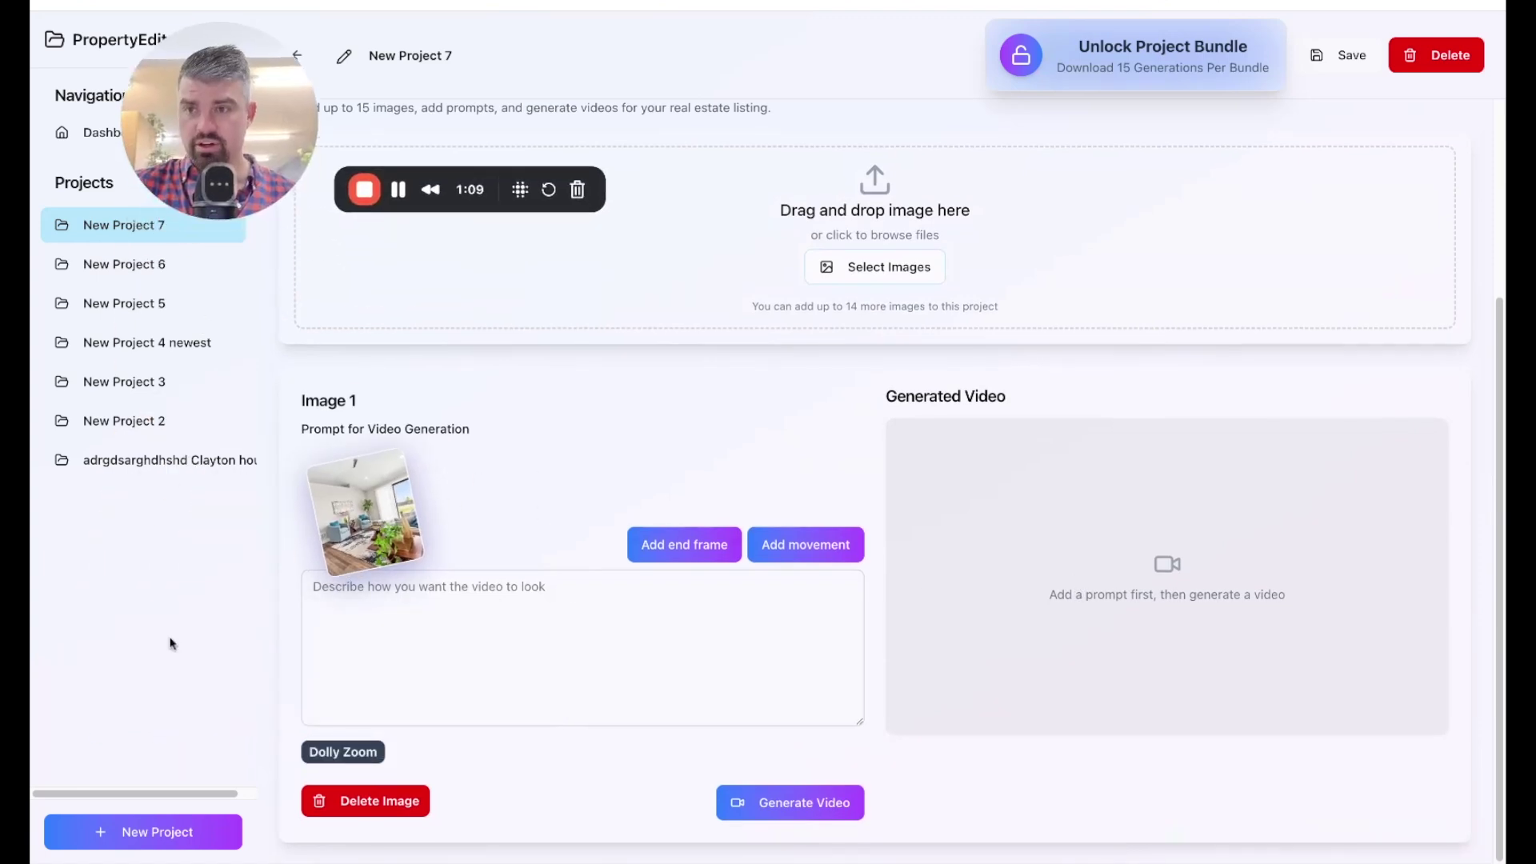
pyautogui.moveTo(179, 630); pyautogui.dragTo(214, 114)
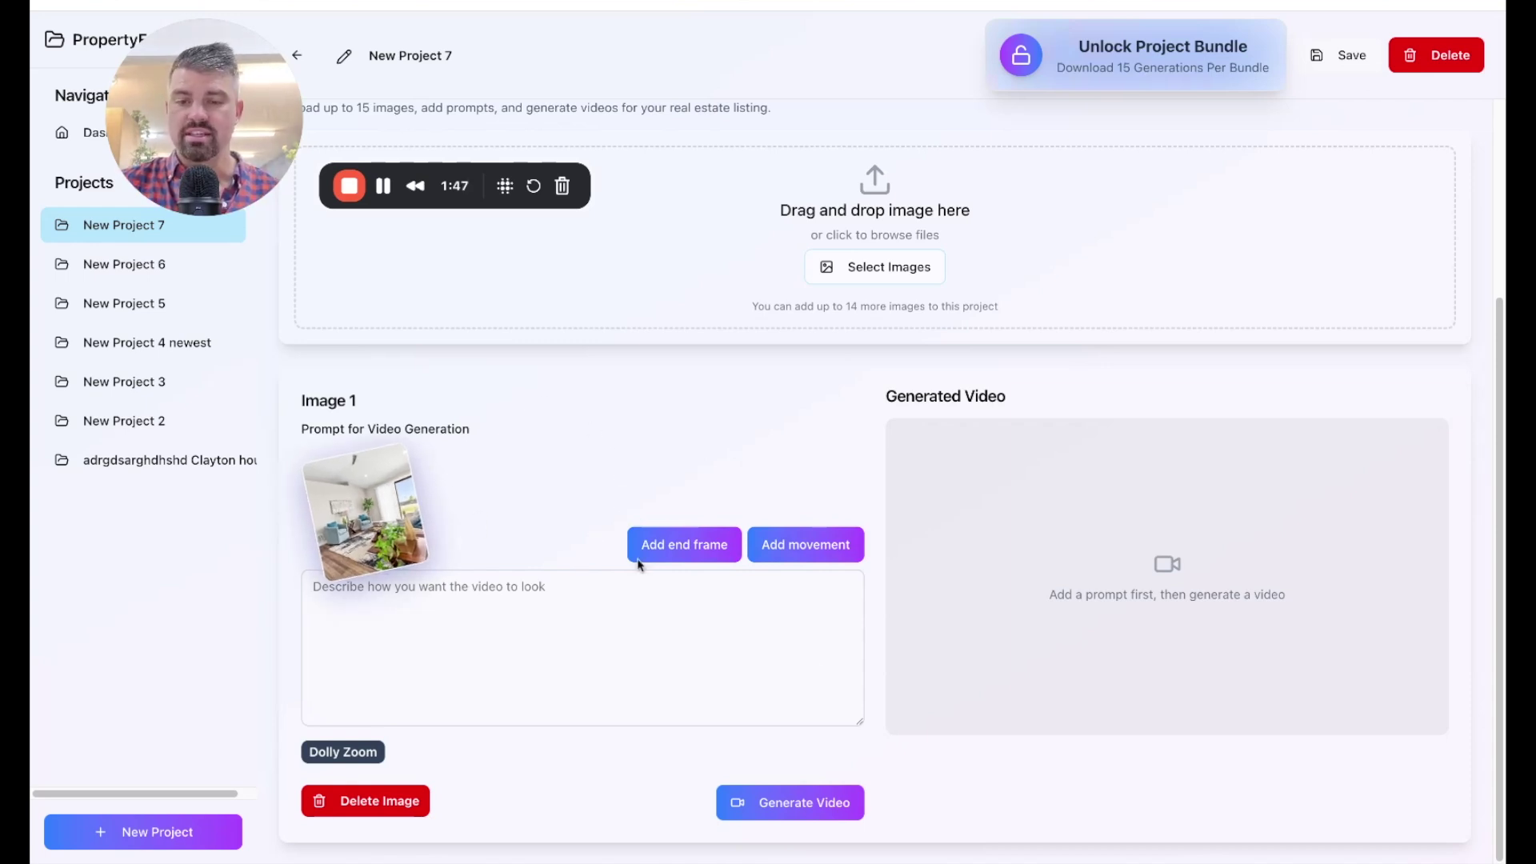
pyautogui.click(786, 805)
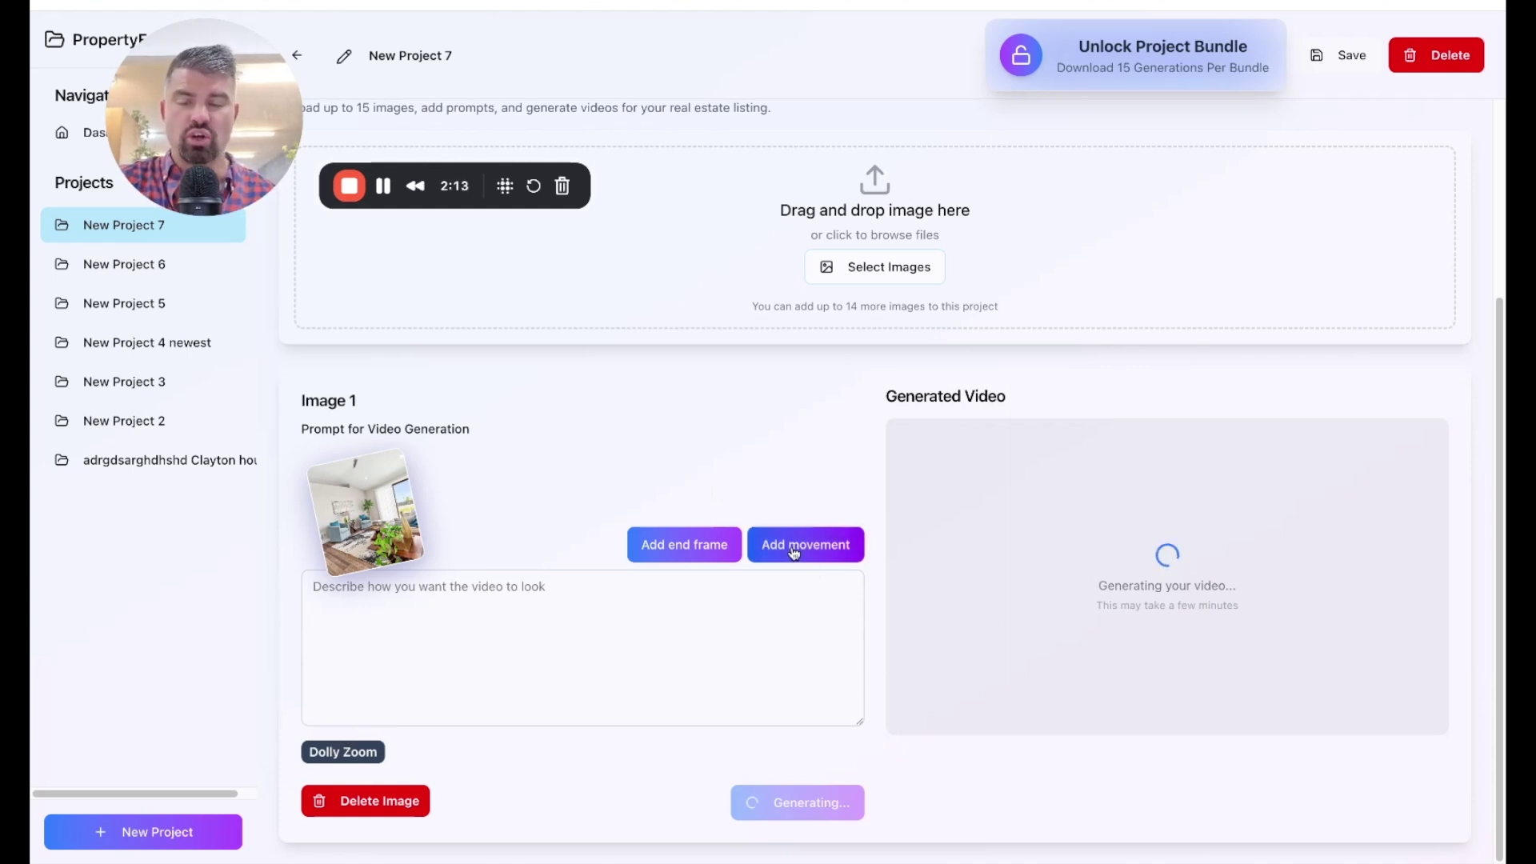
# Browse the camera movement effects, keep Dolly Zoom, and let Image 1's video finish.
pyautogui.click(792, 552)
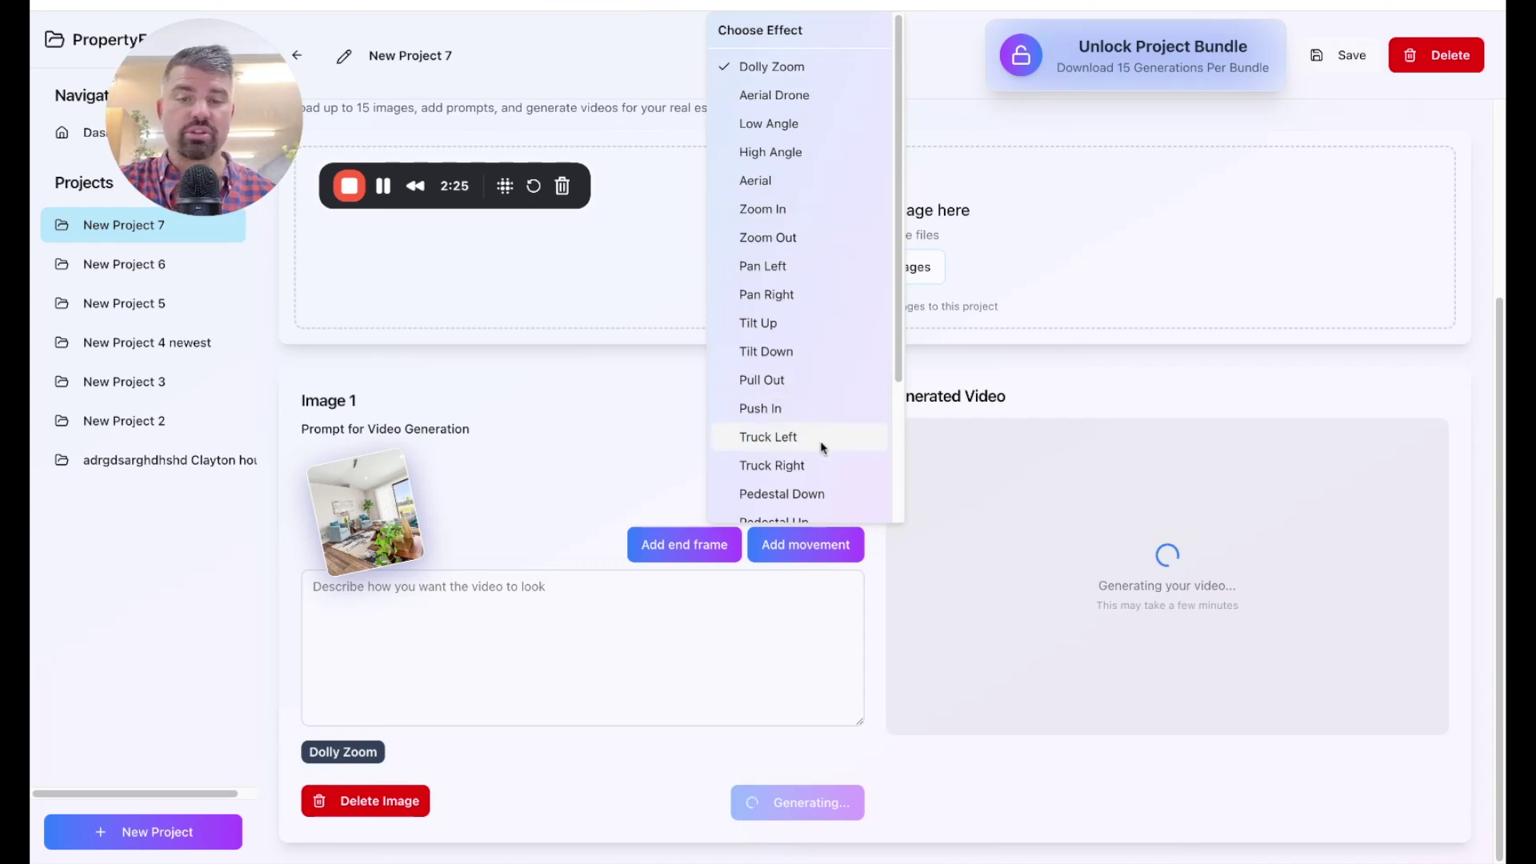
pyautogui.scroll(-3, 814, 412)
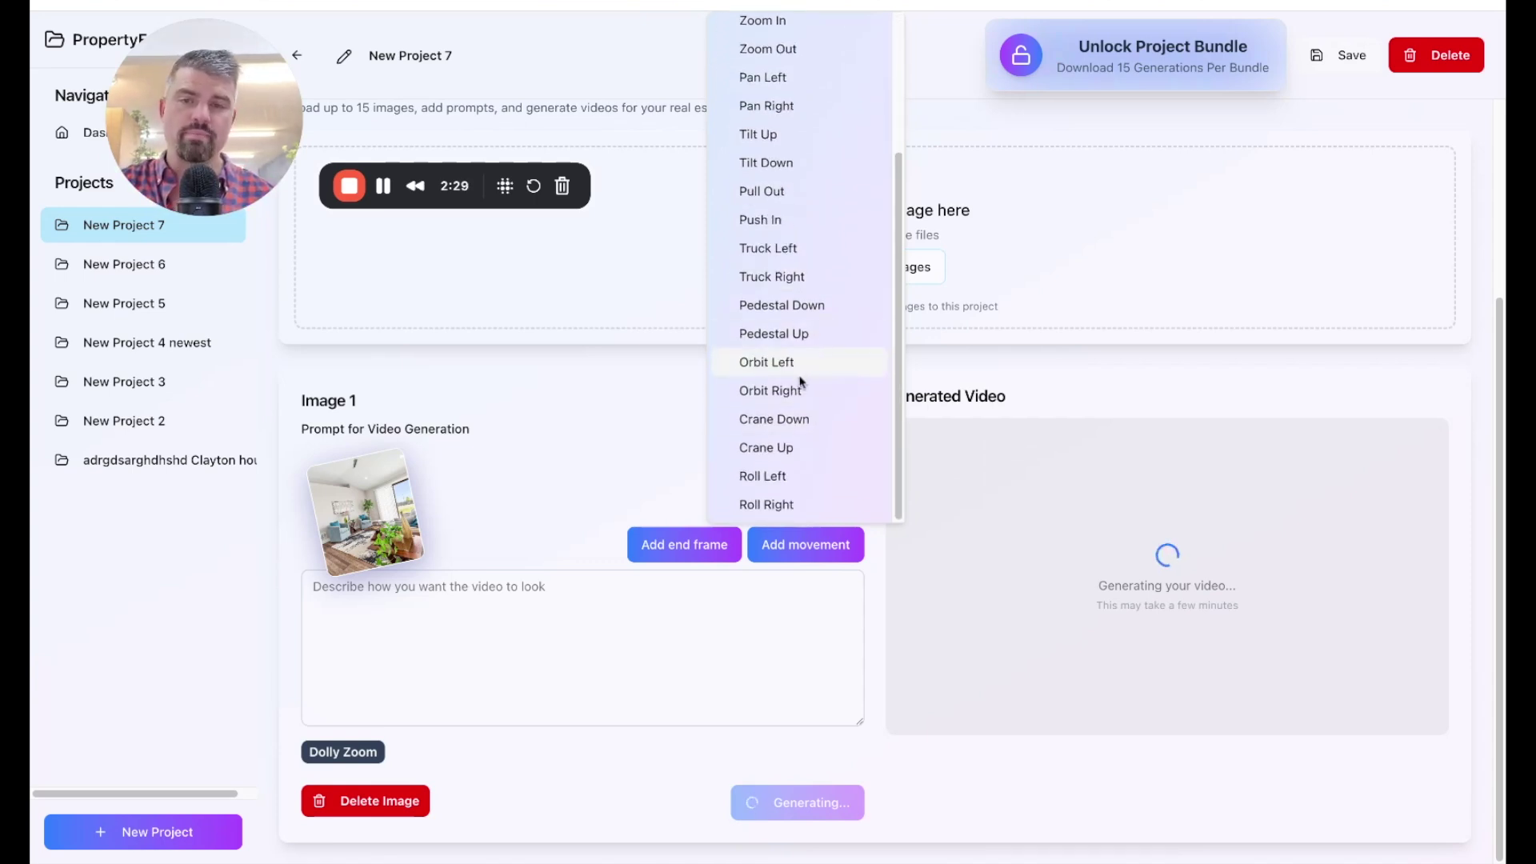
pyautogui.scroll(3, 801, 288)
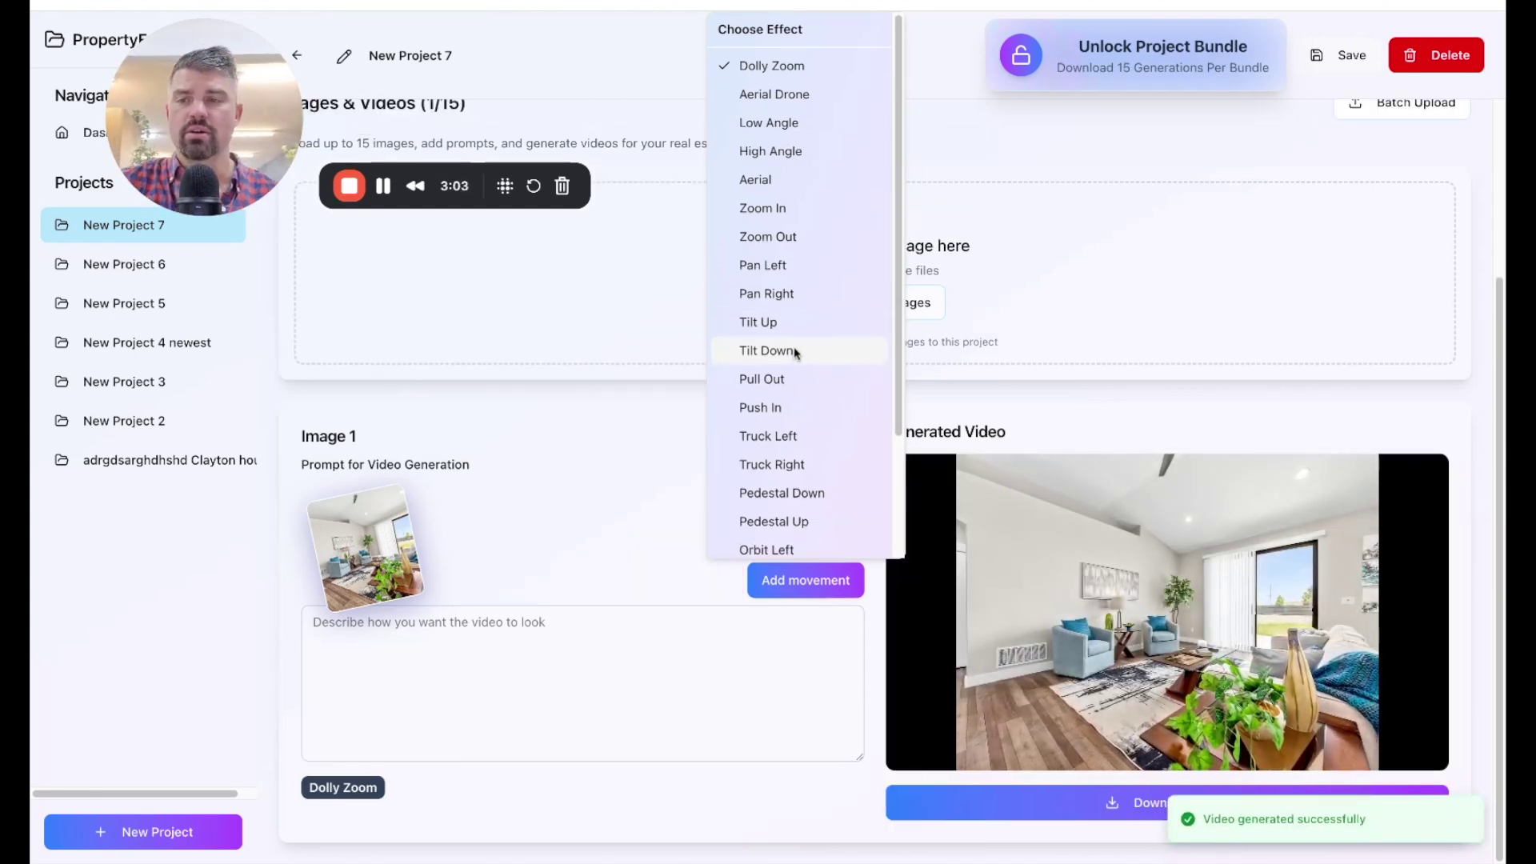
pyautogui.click(656, 541)
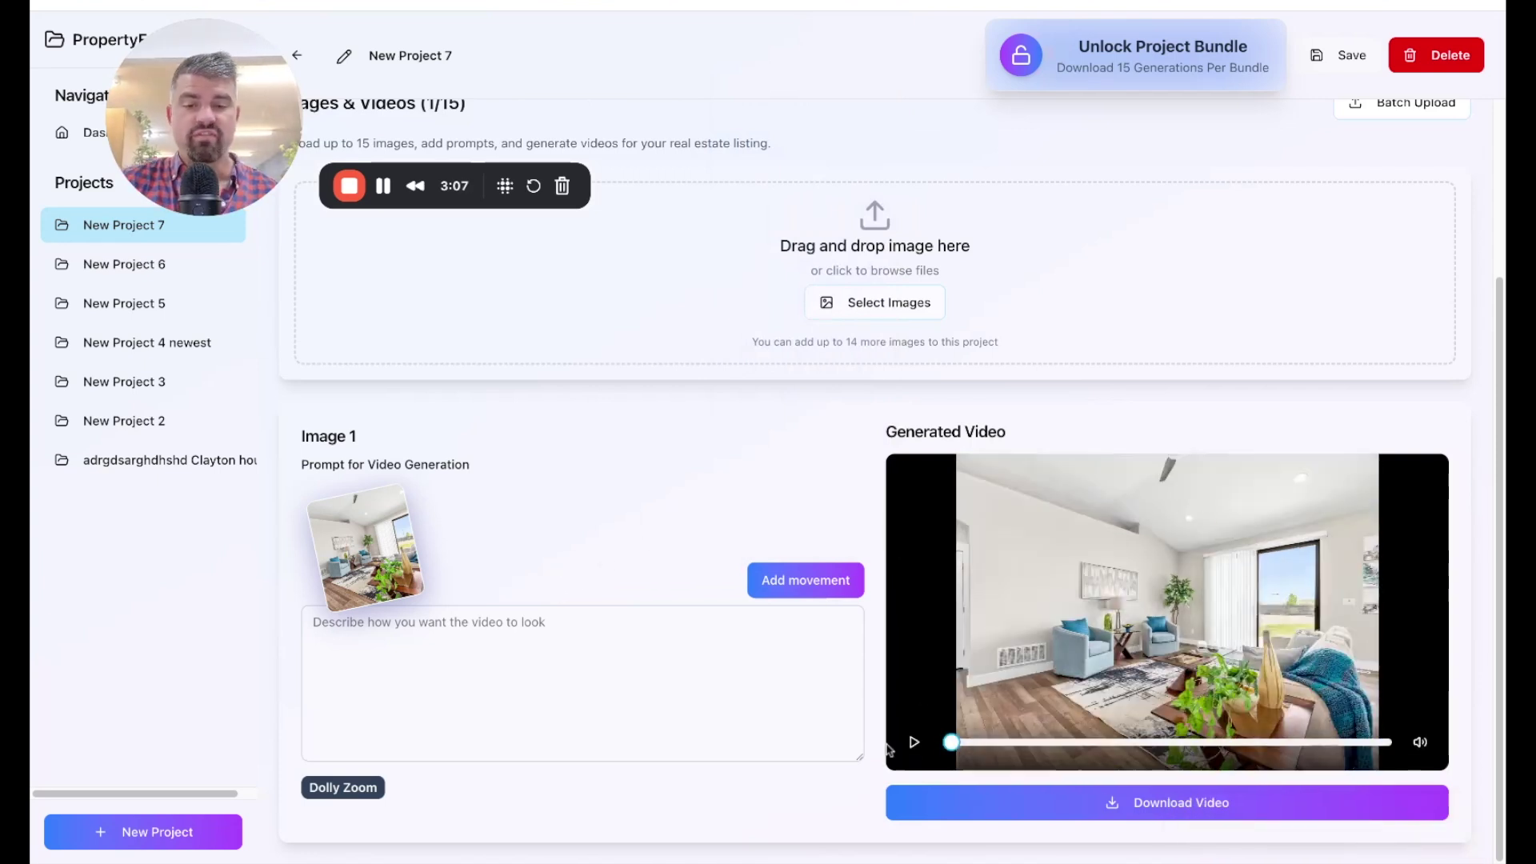
# Play Image 1's Dolly Zoom video and upload a second listing photo as Image 2.
pyautogui.click(914, 744)
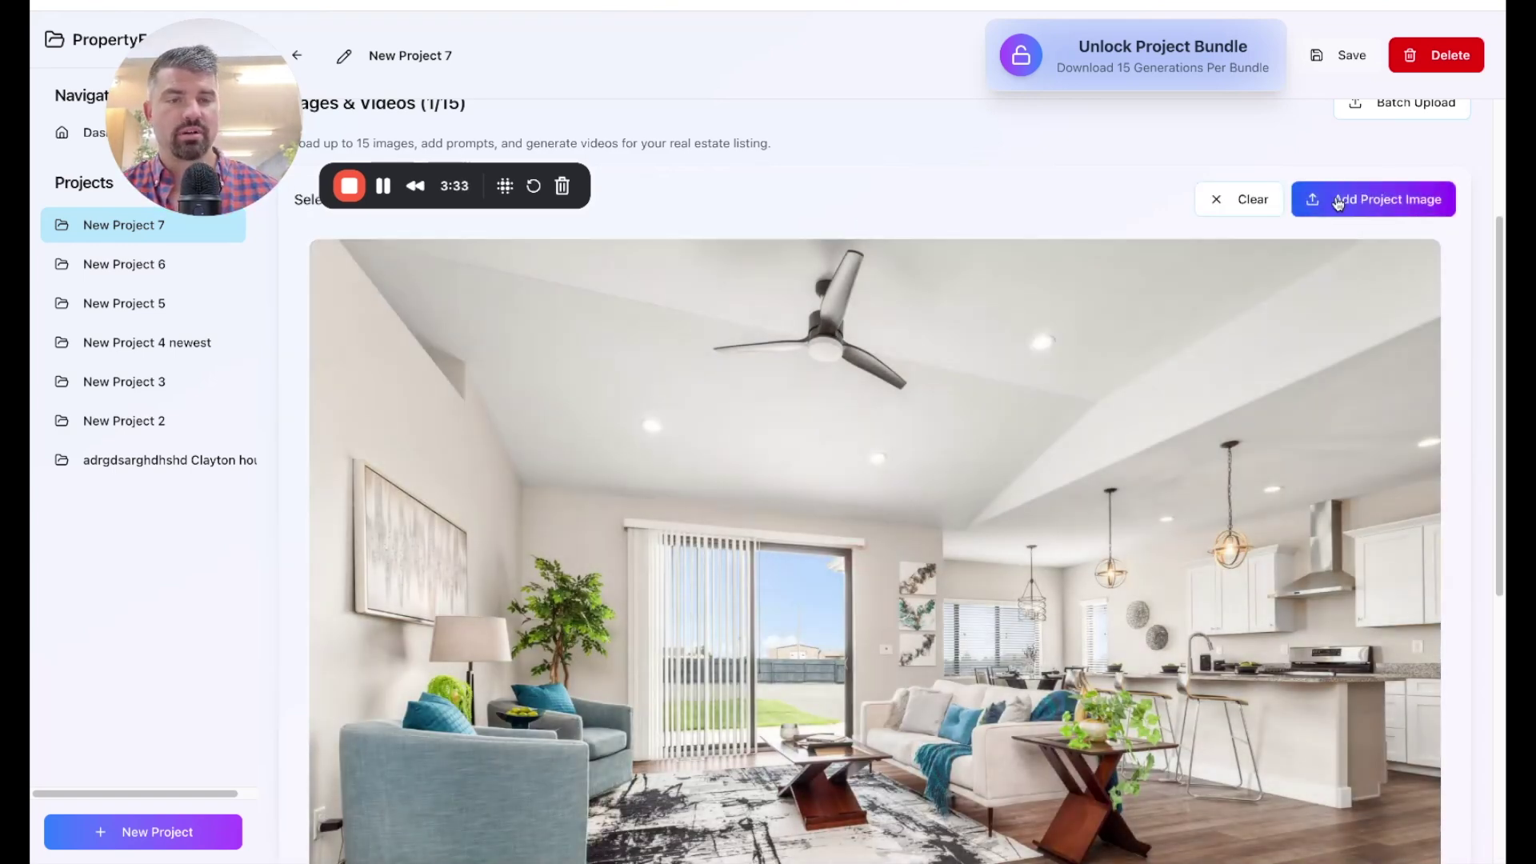
pyautogui.click(1338, 204)
pyautogui.scroll(-2, 756, 677)
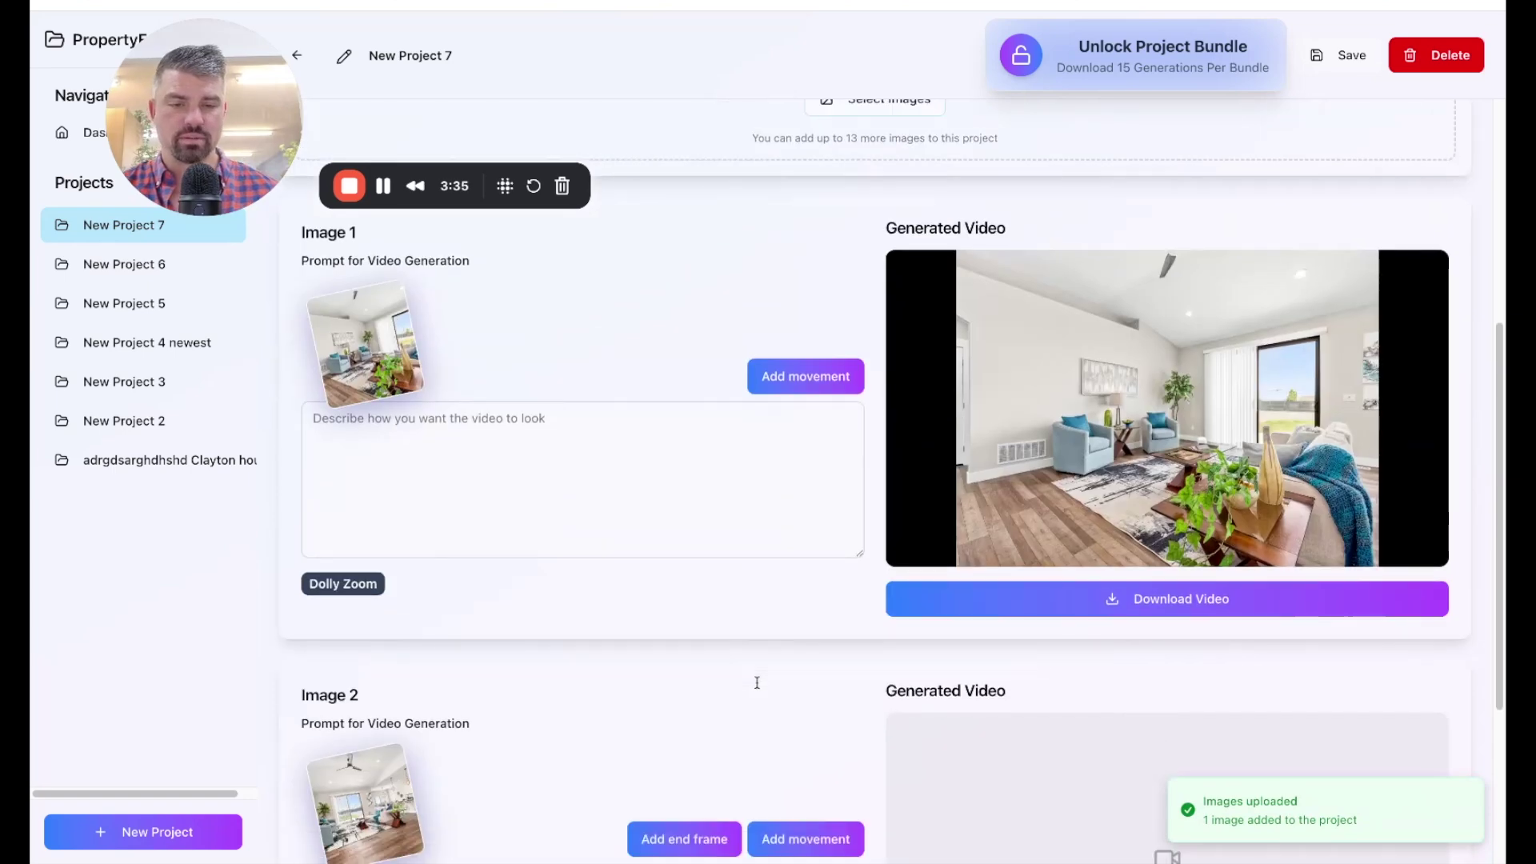
pyautogui.scroll(-3, 757, 682)
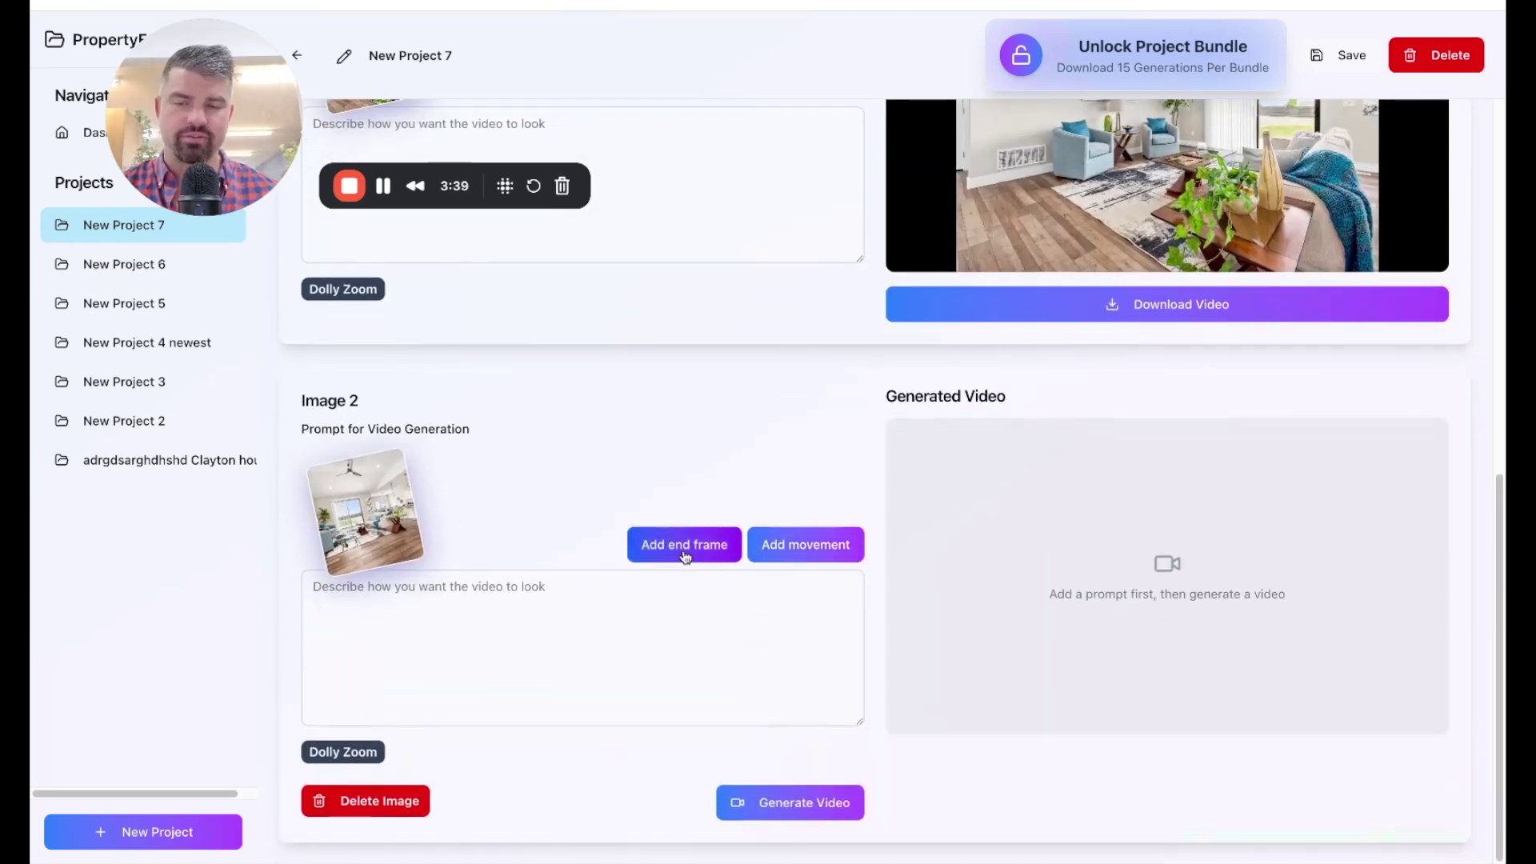
pyautogui.scroll(3, 423, 396)
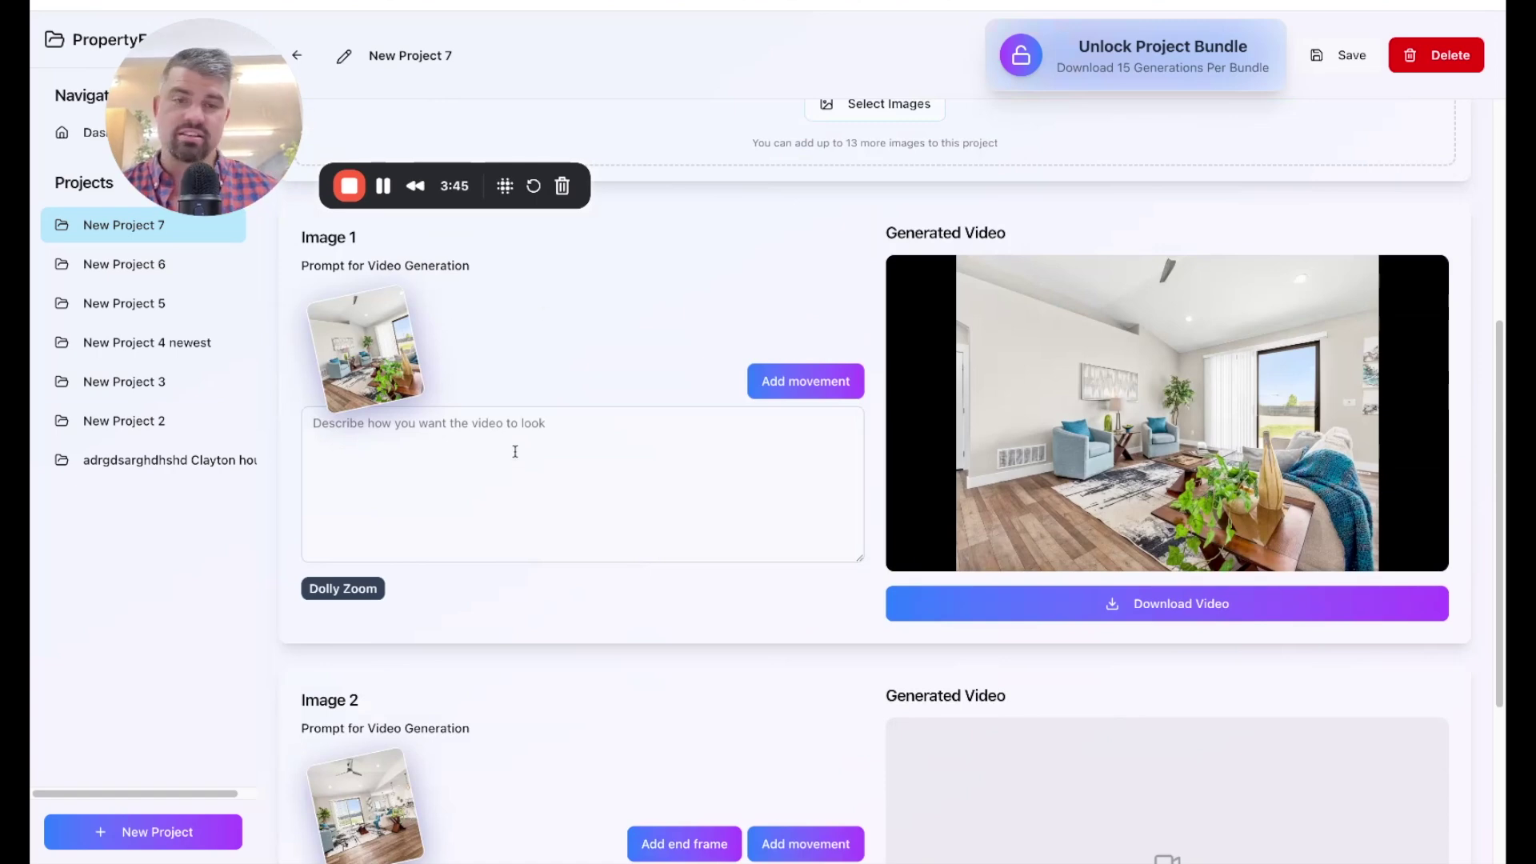
pyautogui.scroll(-2, 613, 324)
pyautogui.scroll(-1, 611, 481)
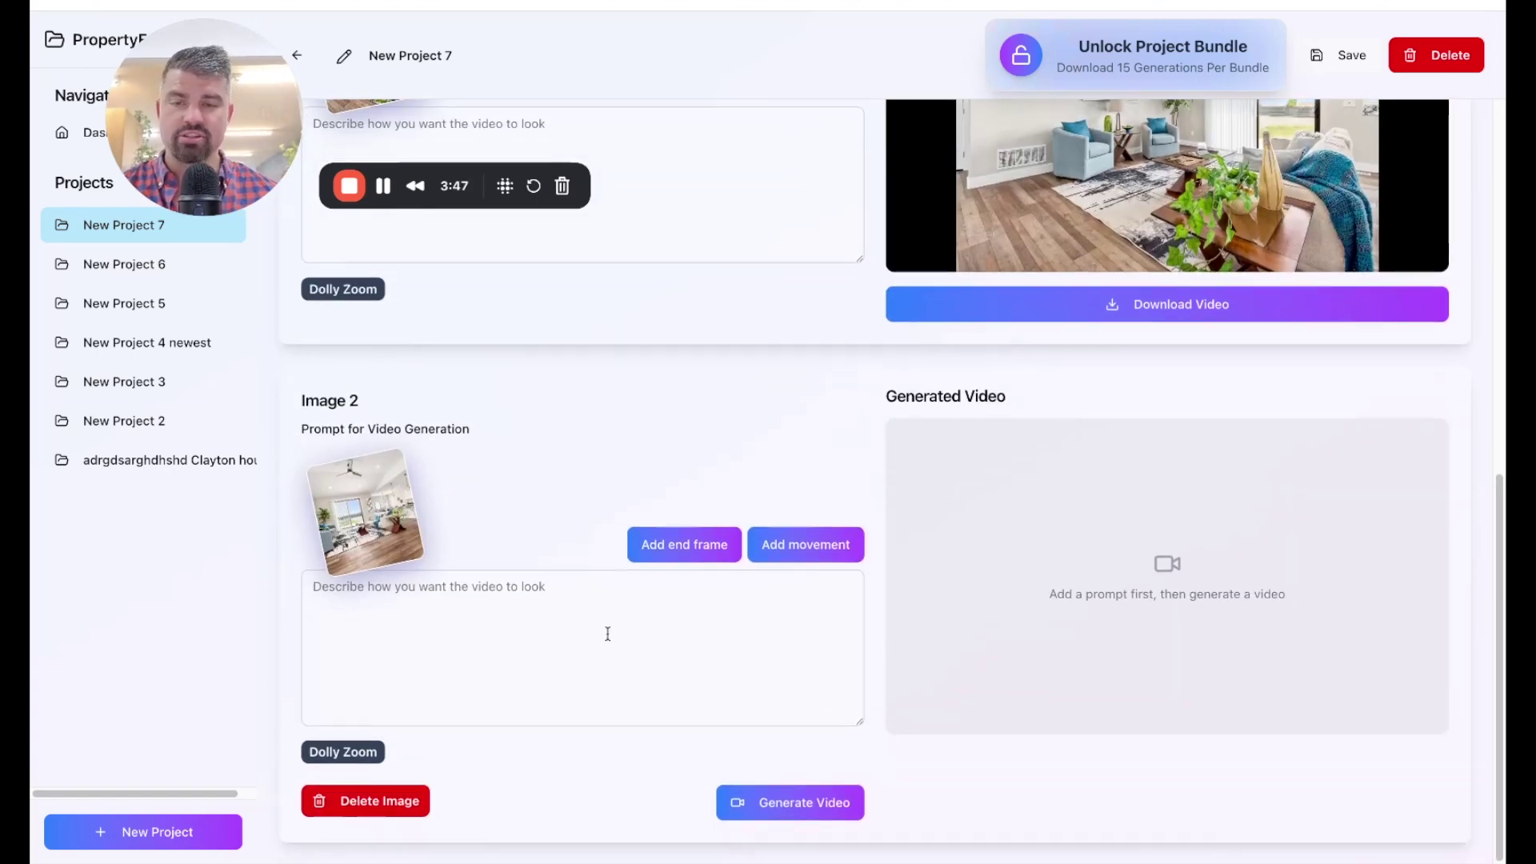
# Attach the first living room photo as Image 2's end frame.
pyautogui.click(684, 548)
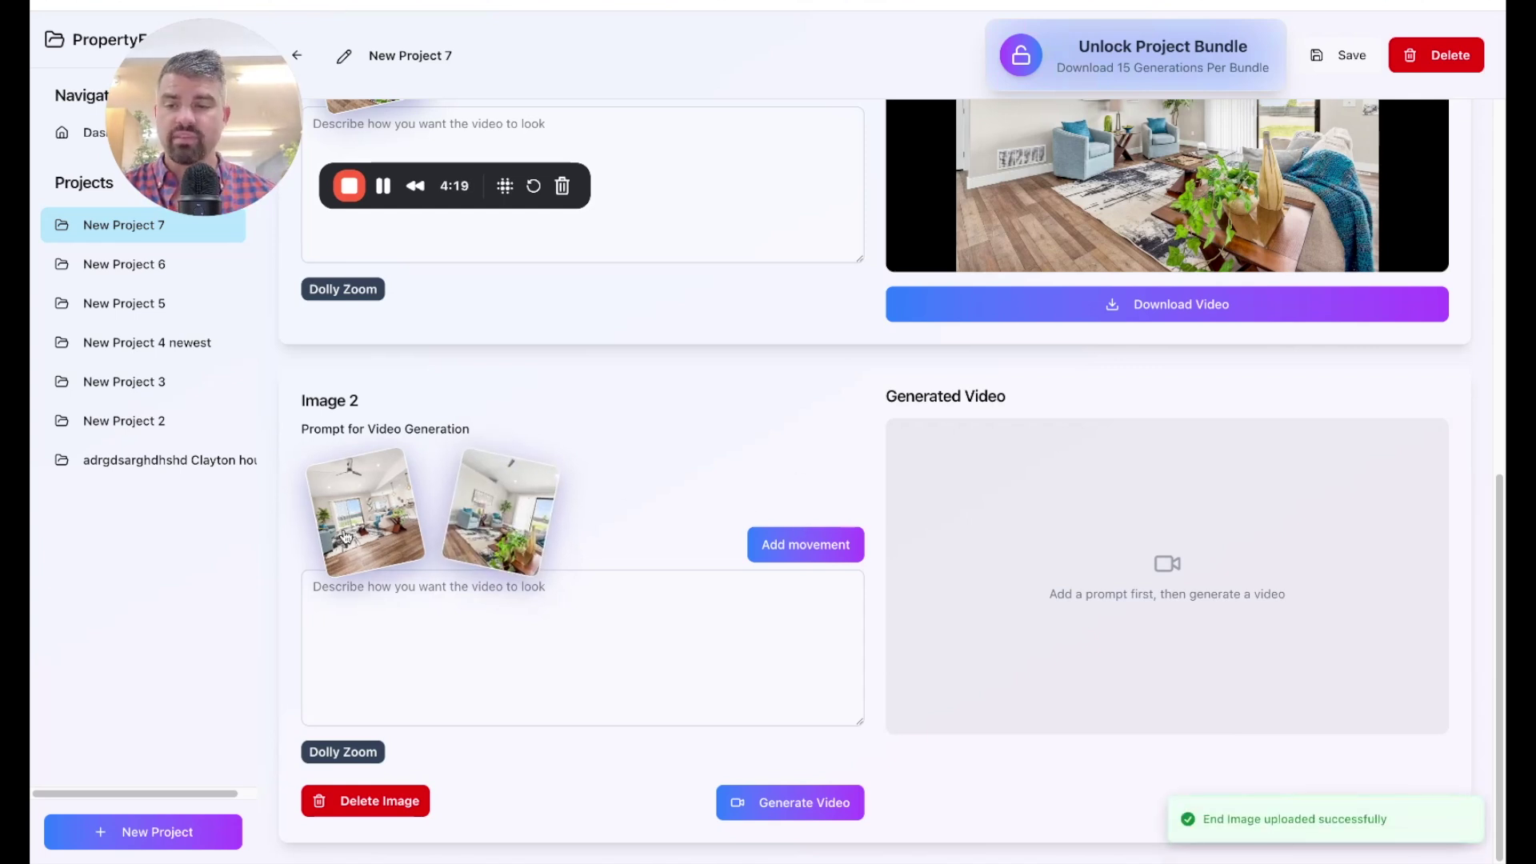
pyautogui.moveTo(497, 514)
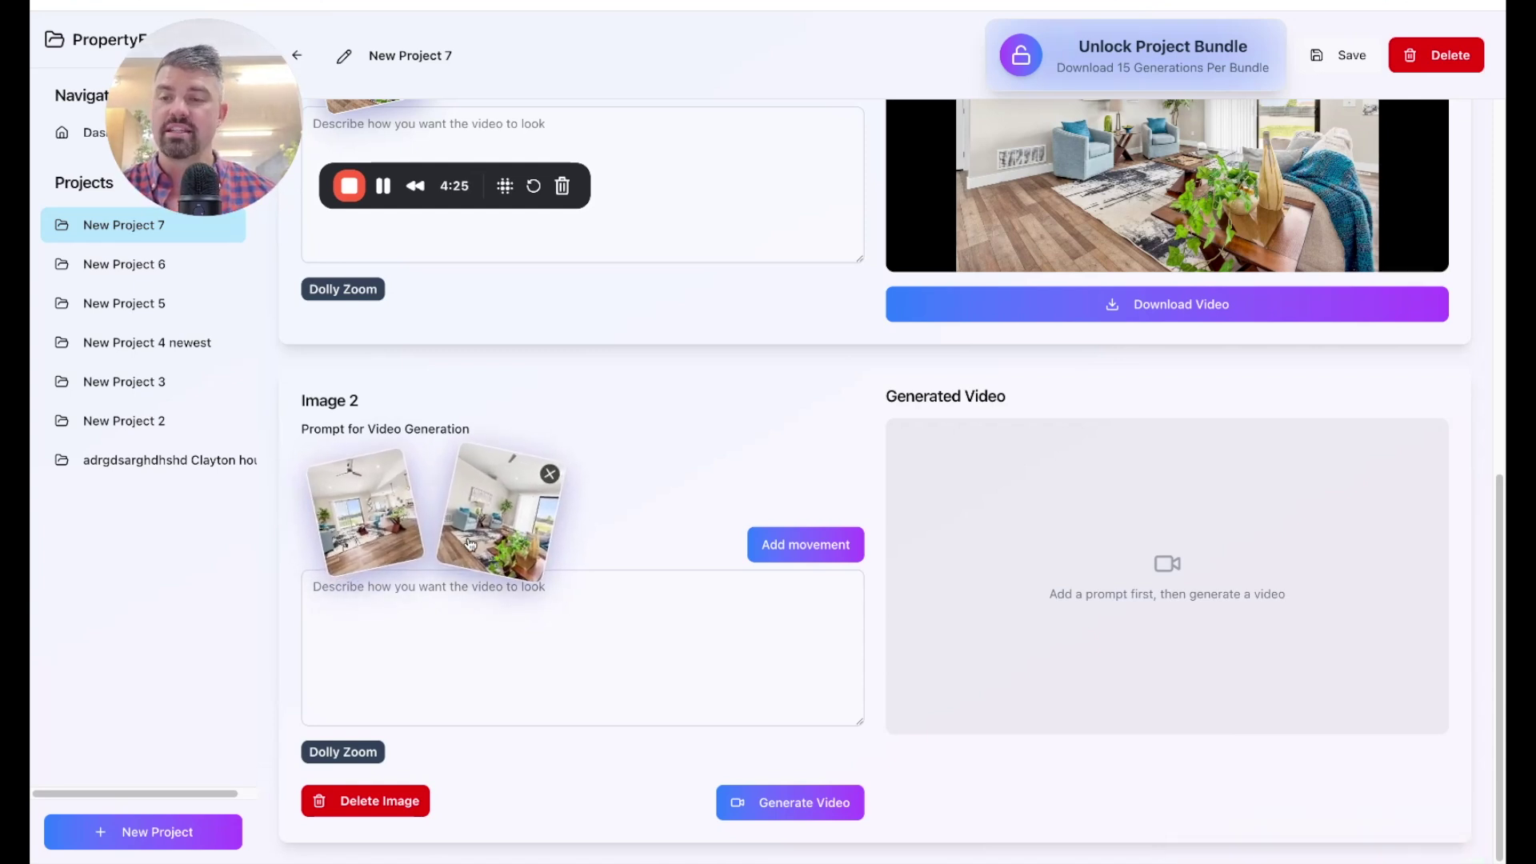
pyautogui.click(810, 550)
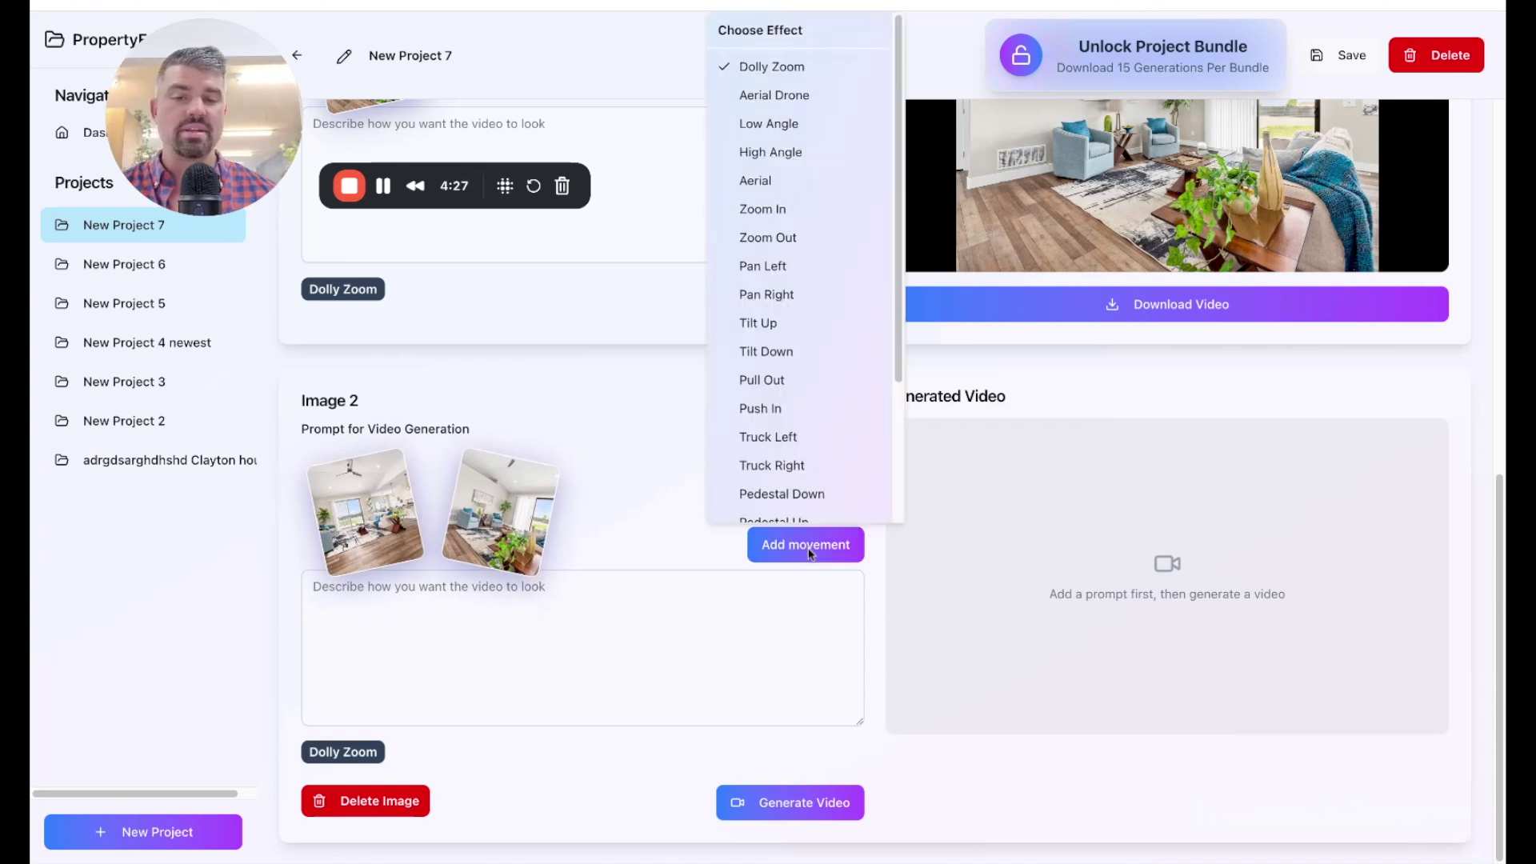
pyautogui.scroll(-3, 829, 448)
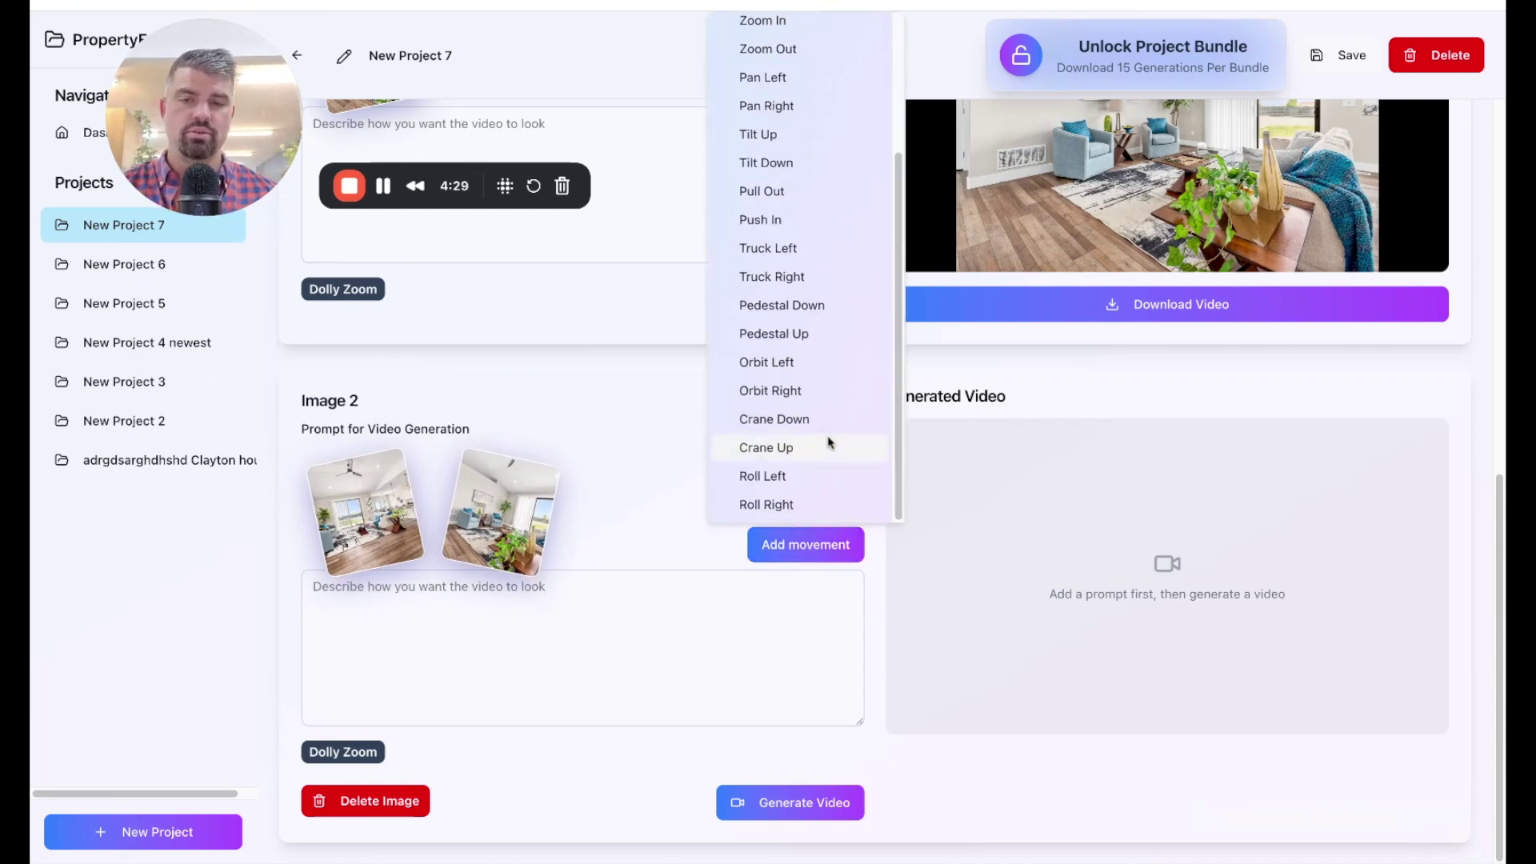
pyautogui.click(827, 366)
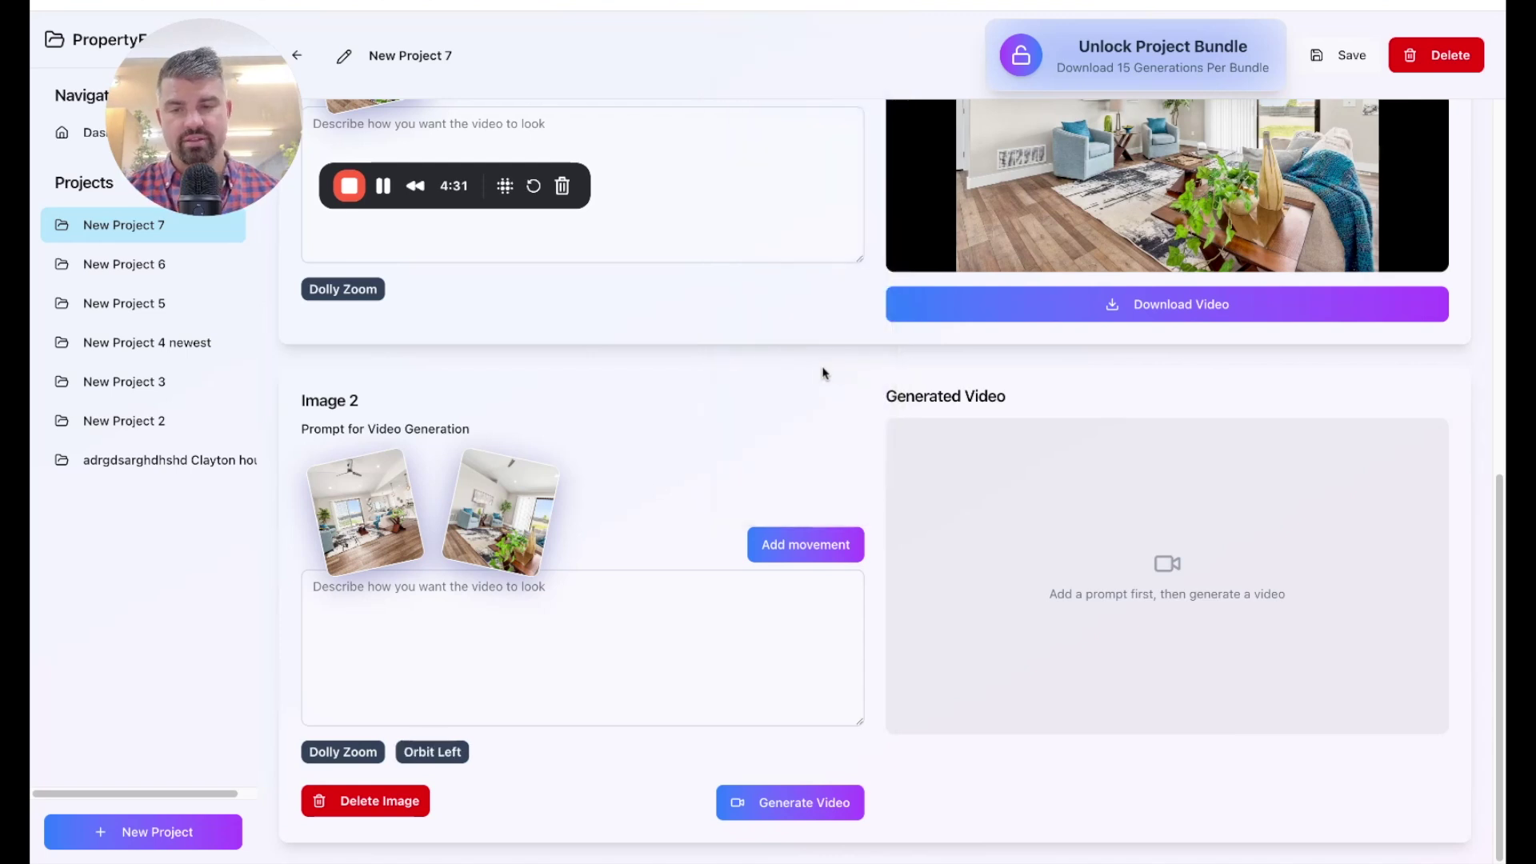
pyautogui.click(385, 738)
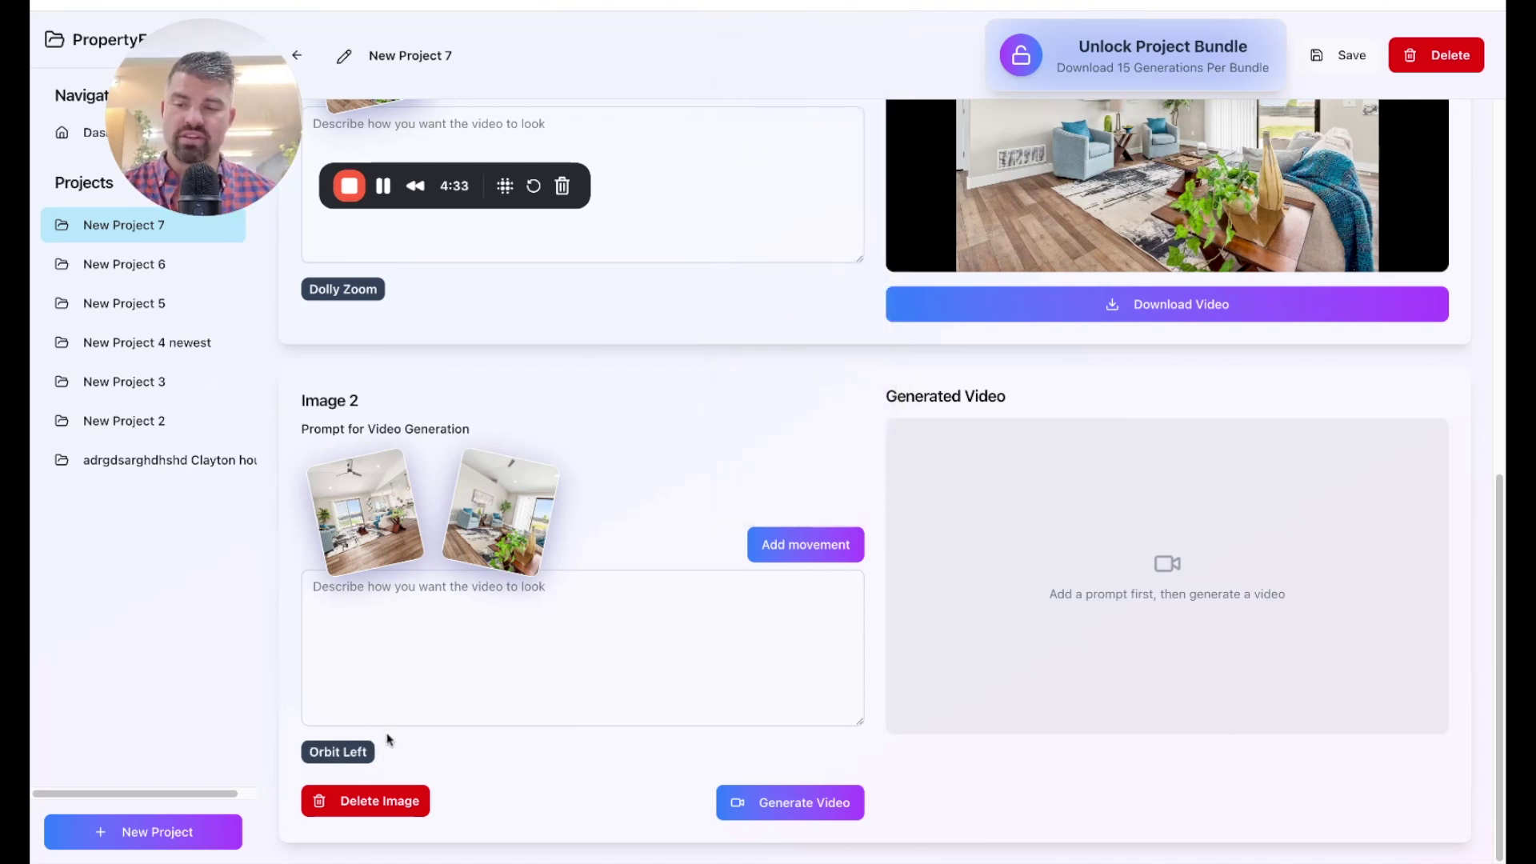
pyautogui.click(808, 803)
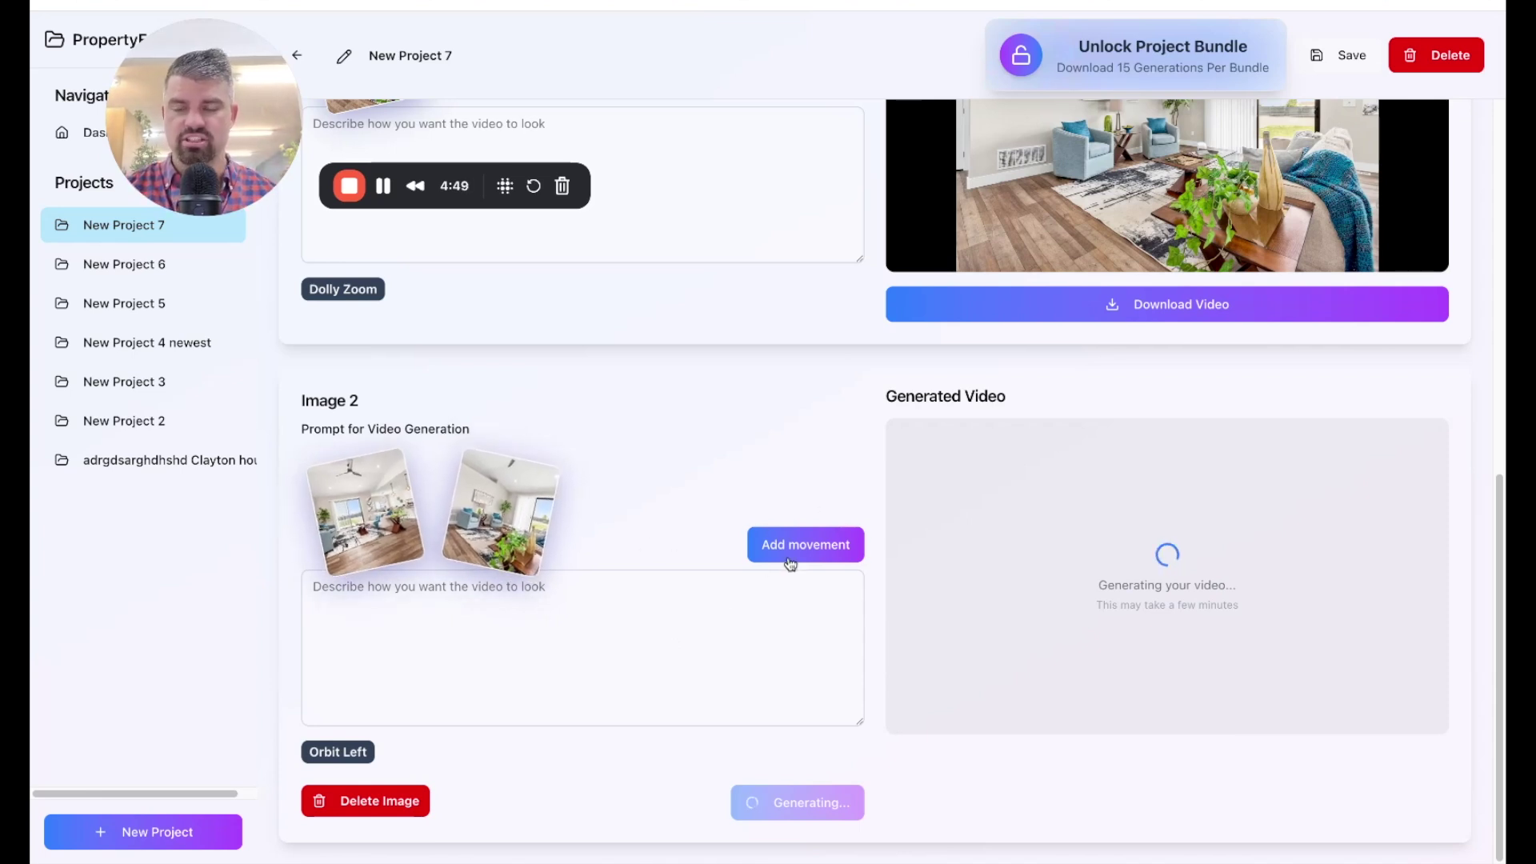
pyautogui.scroll(1, 796, 560)
pyautogui.scroll(1, 720, 559)
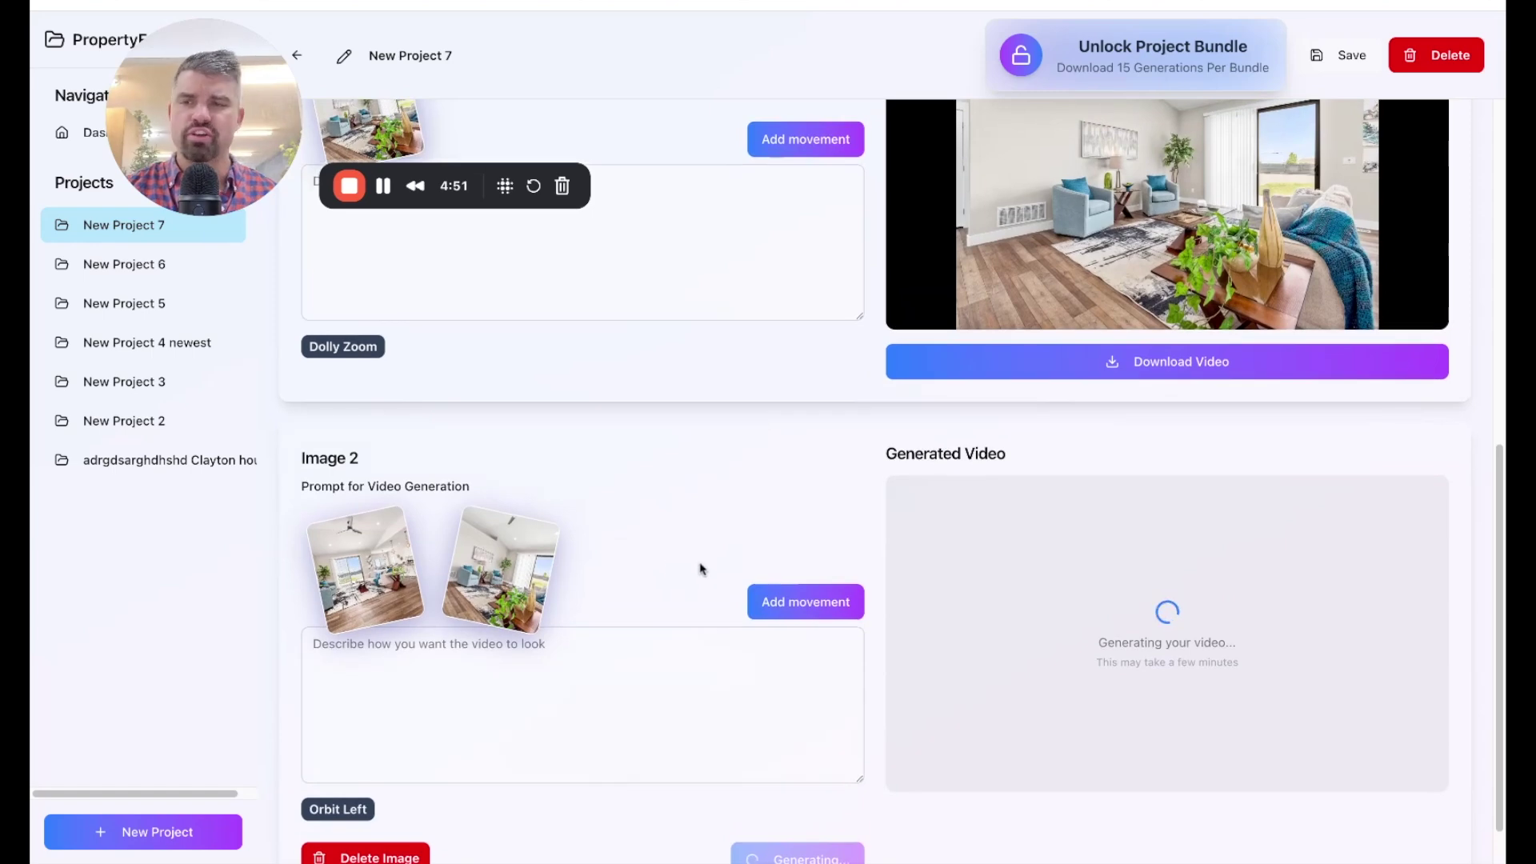
pyautogui.scroll(1, 701, 570)
pyautogui.scroll(5, 693, 567)
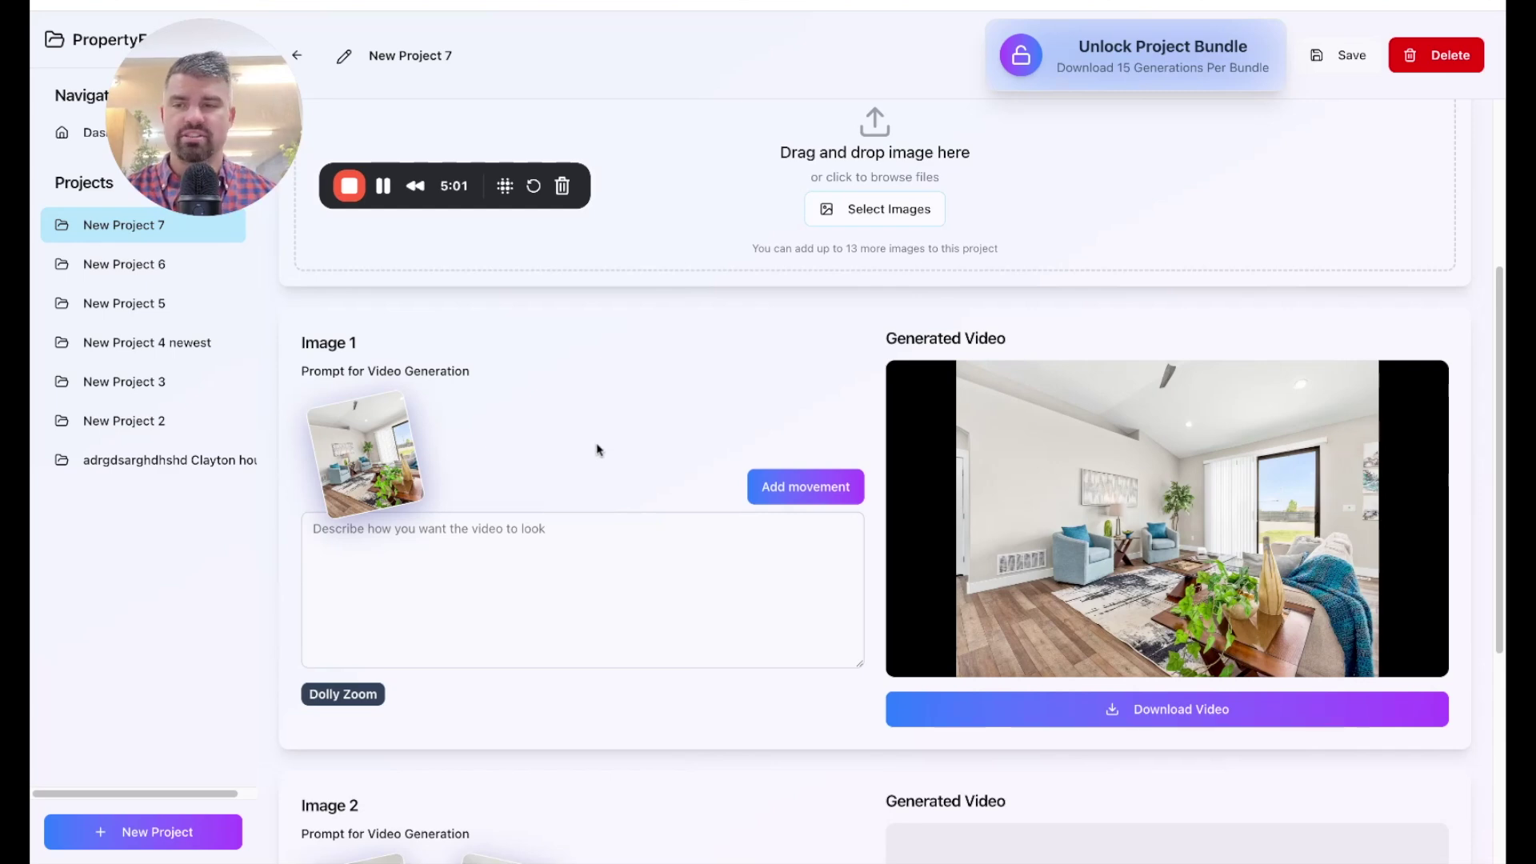
pyautogui.scroll(-2, 596, 450)
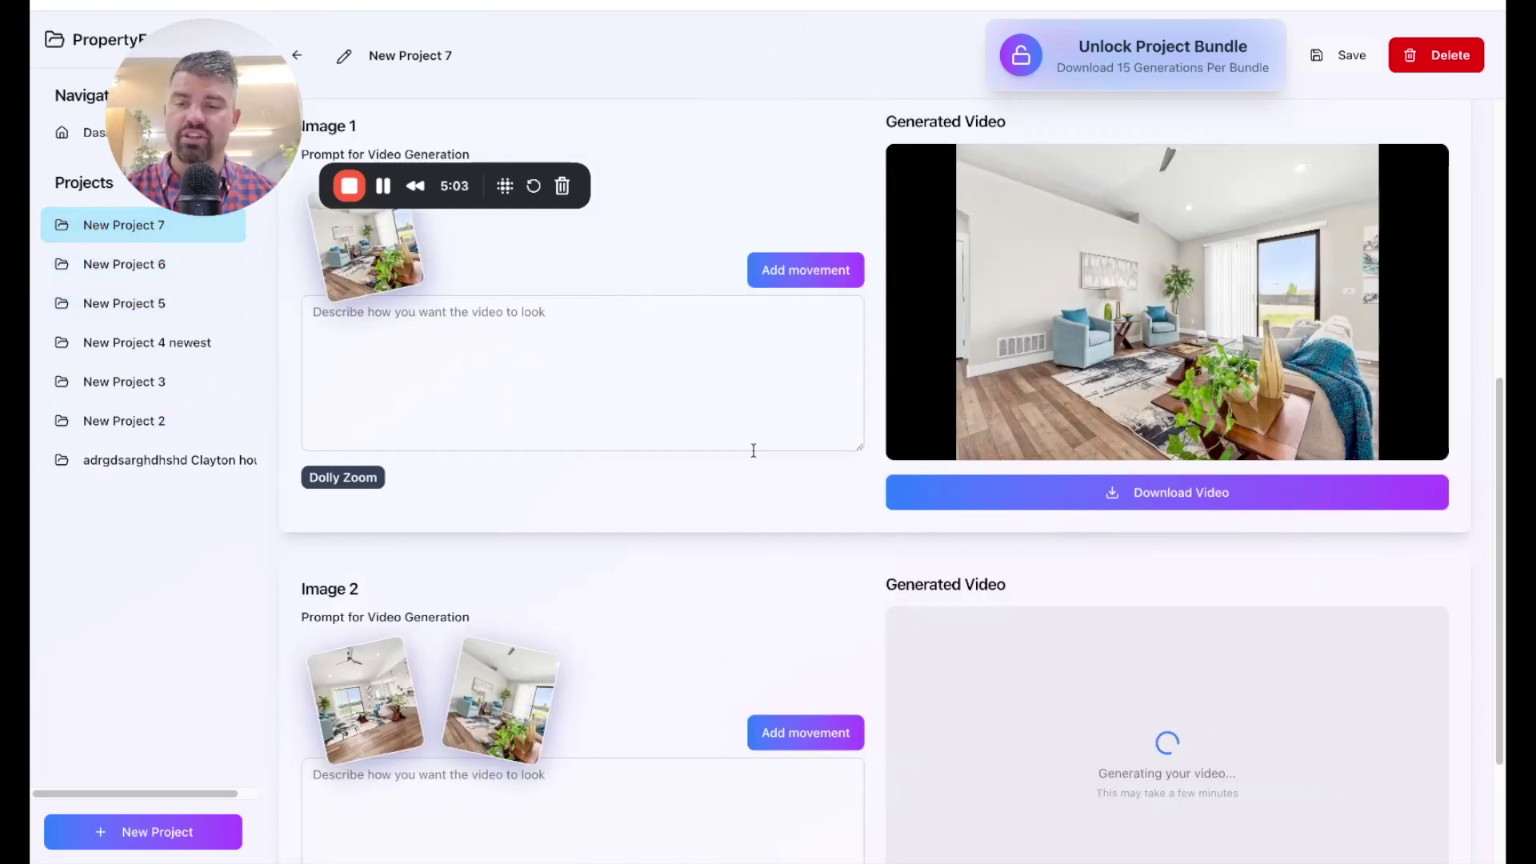
pyautogui.scroll(-1, 768, 457)
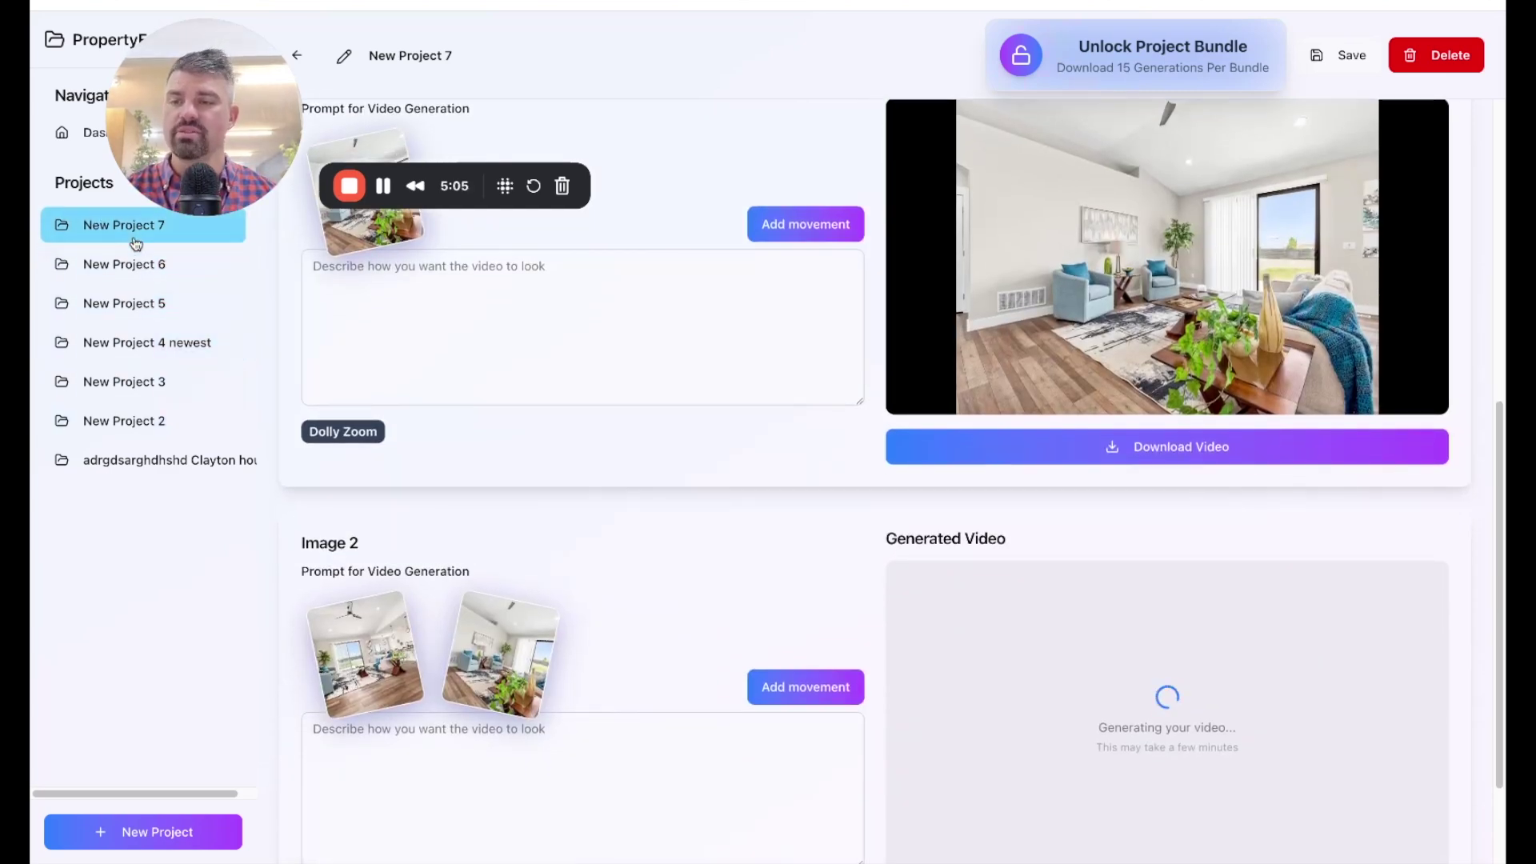
# Browse New Projects 6, 5 and 4, play the house exterior video, and view its camera movements.
pyautogui.click(128, 264)
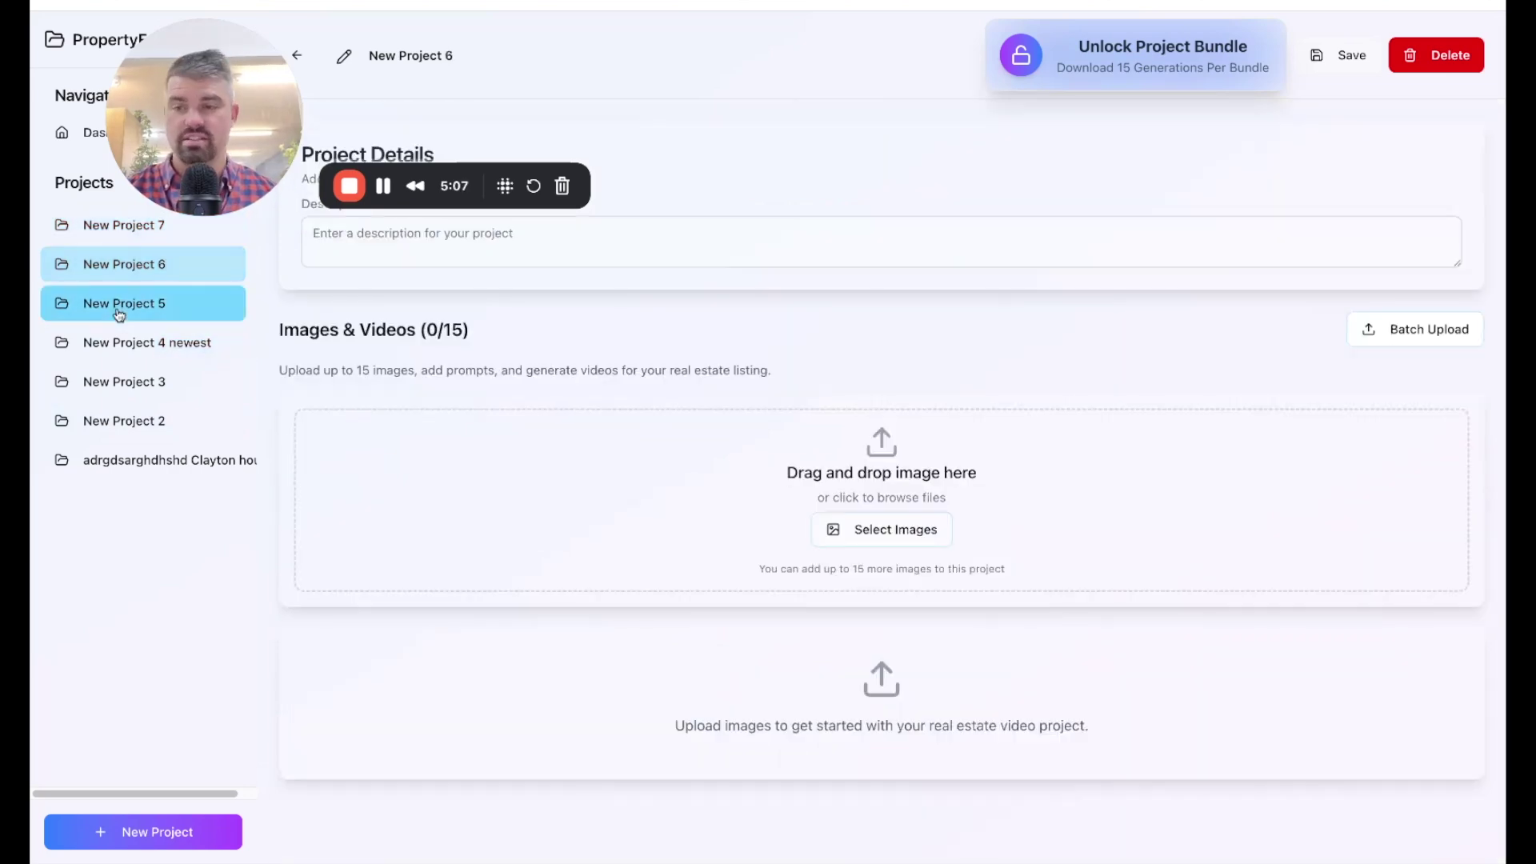
pyautogui.click(120, 309)
pyautogui.click(139, 344)
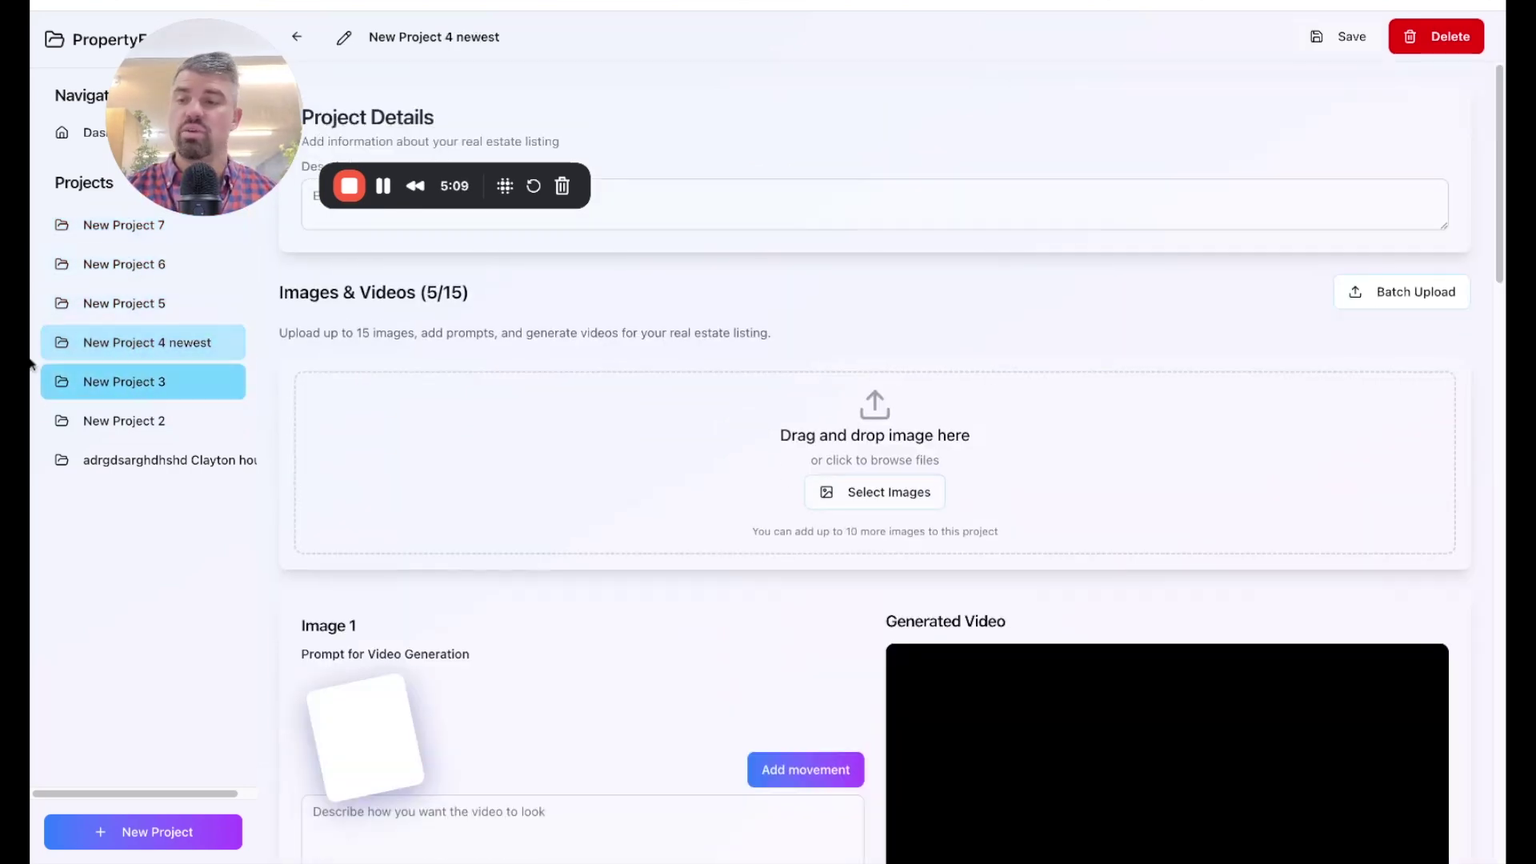
pyautogui.scroll(-2, 775, 473)
pyautogui.scroll(-3, 745, 471)
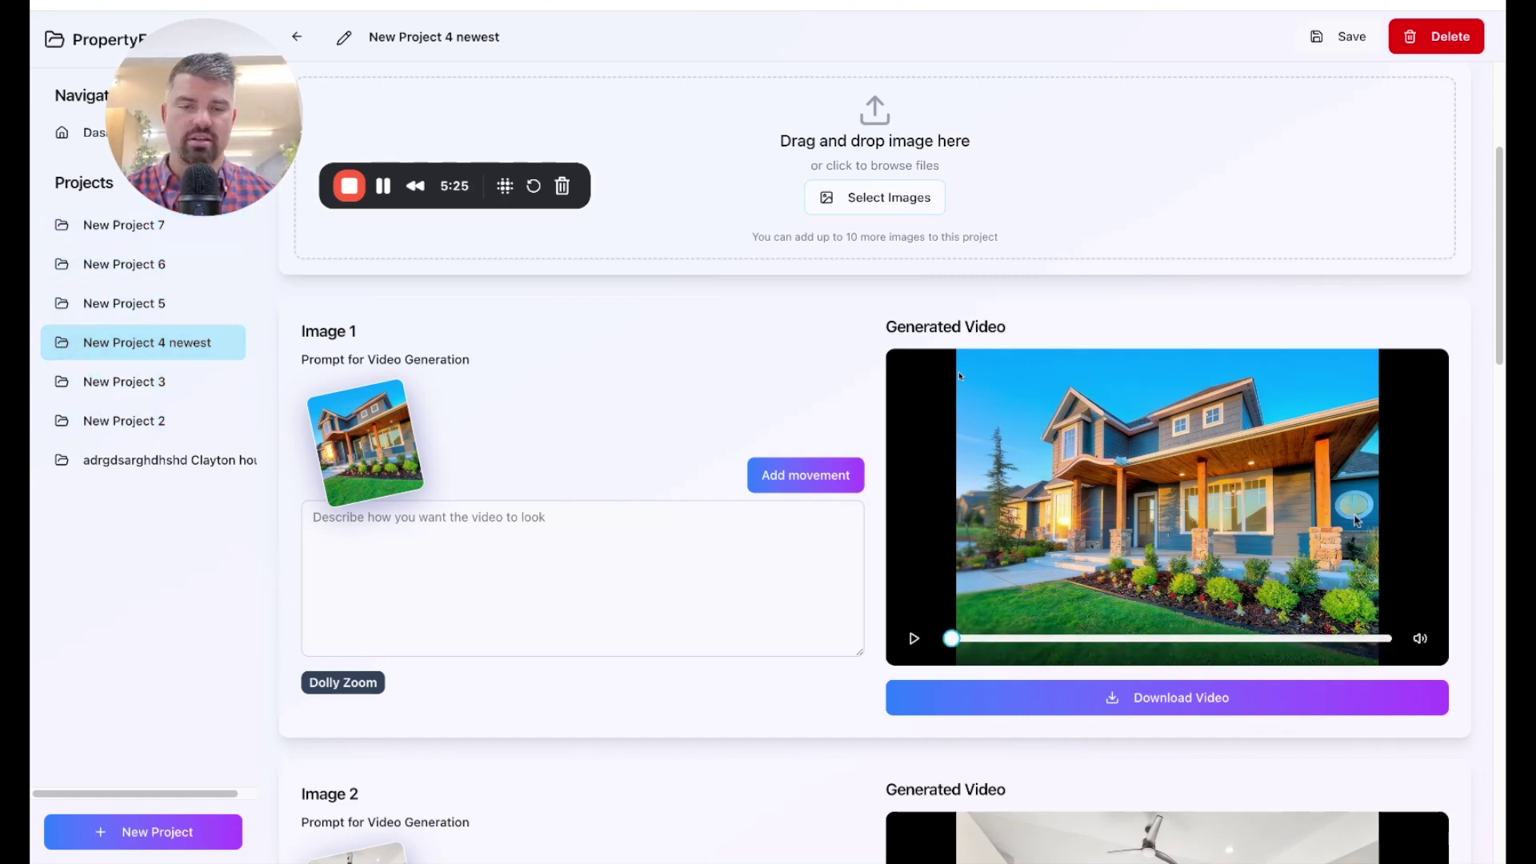
pyautogui.moveTo(366, 734)
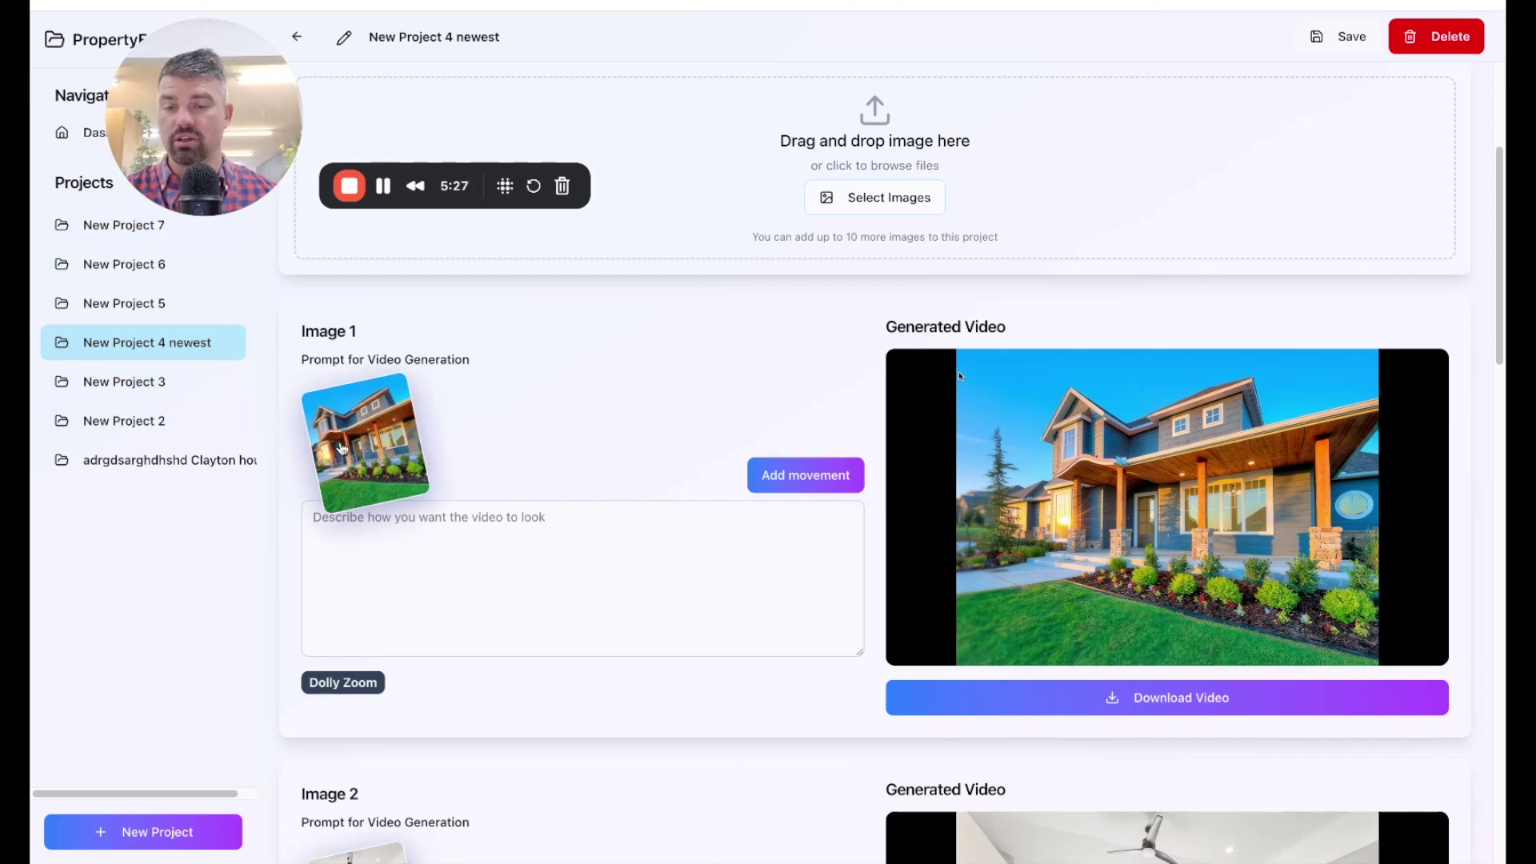
pyautogui.click(915, 640)
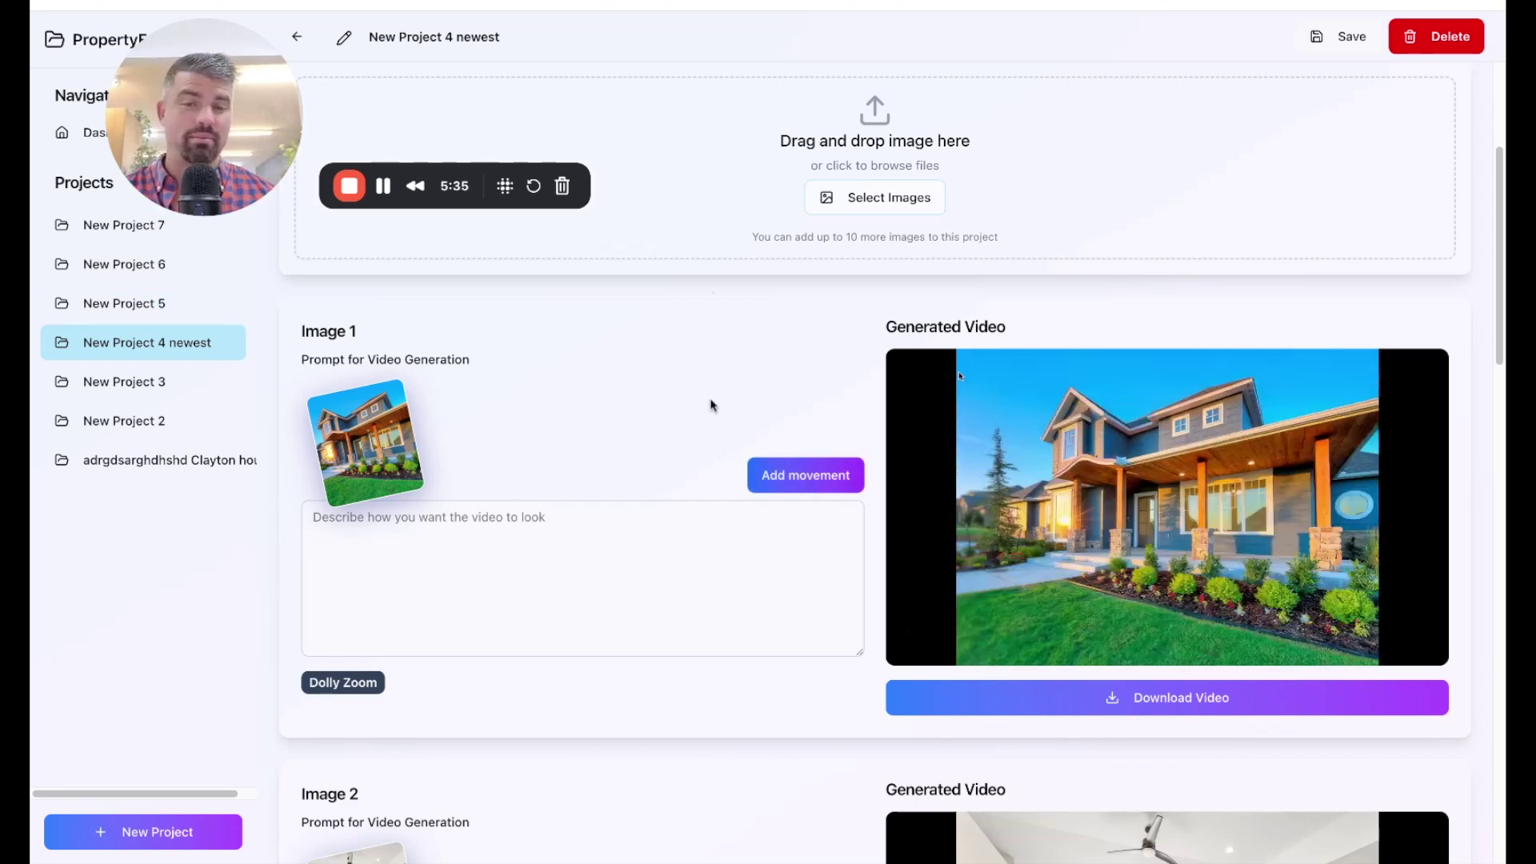
pyautogui.click(806, 481)
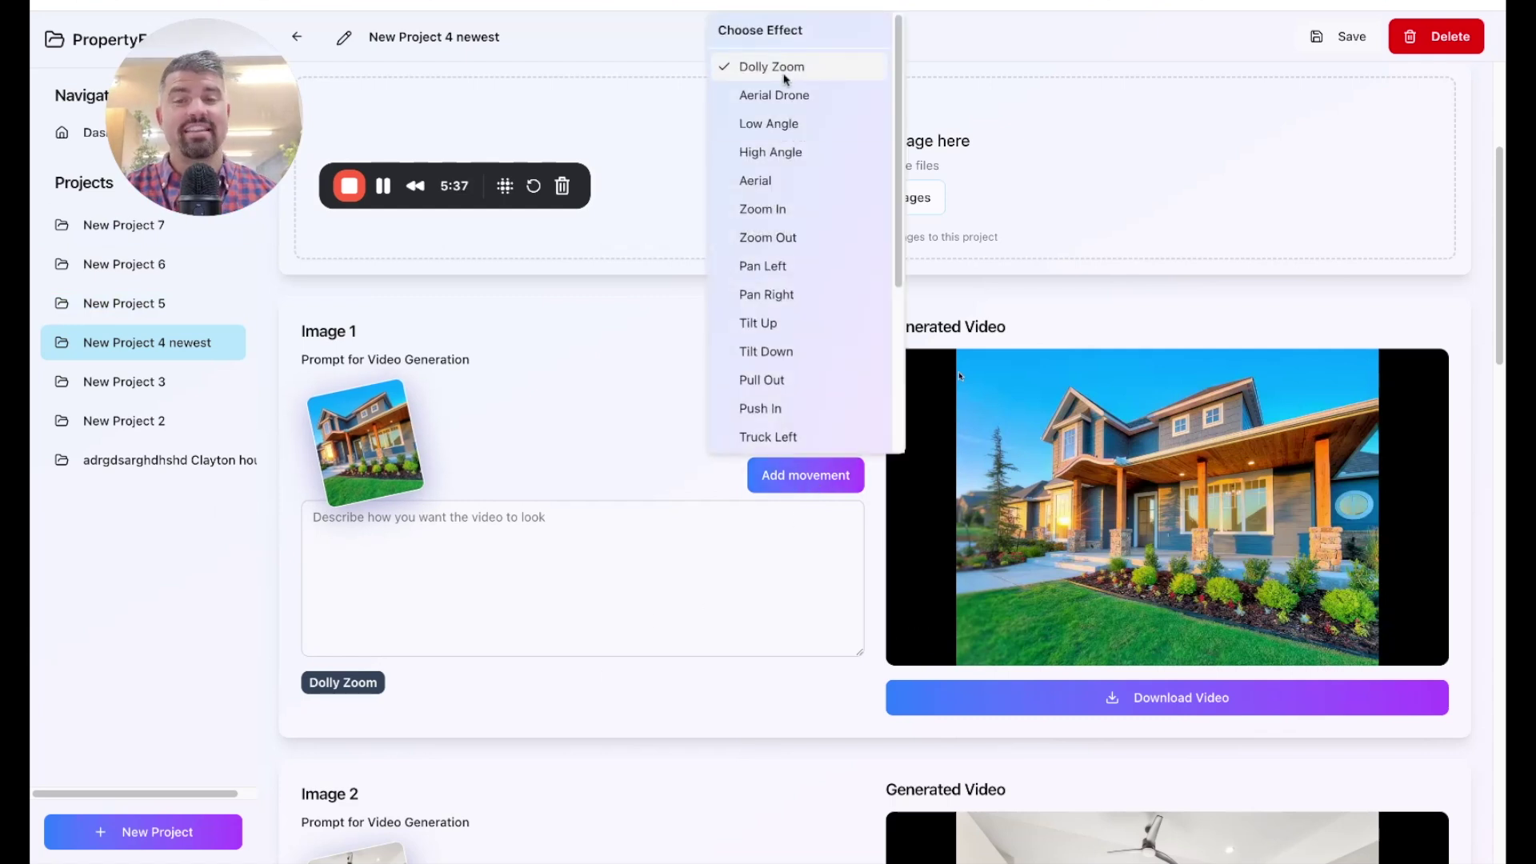
pyautogui.scroll(-3, 756, 228)
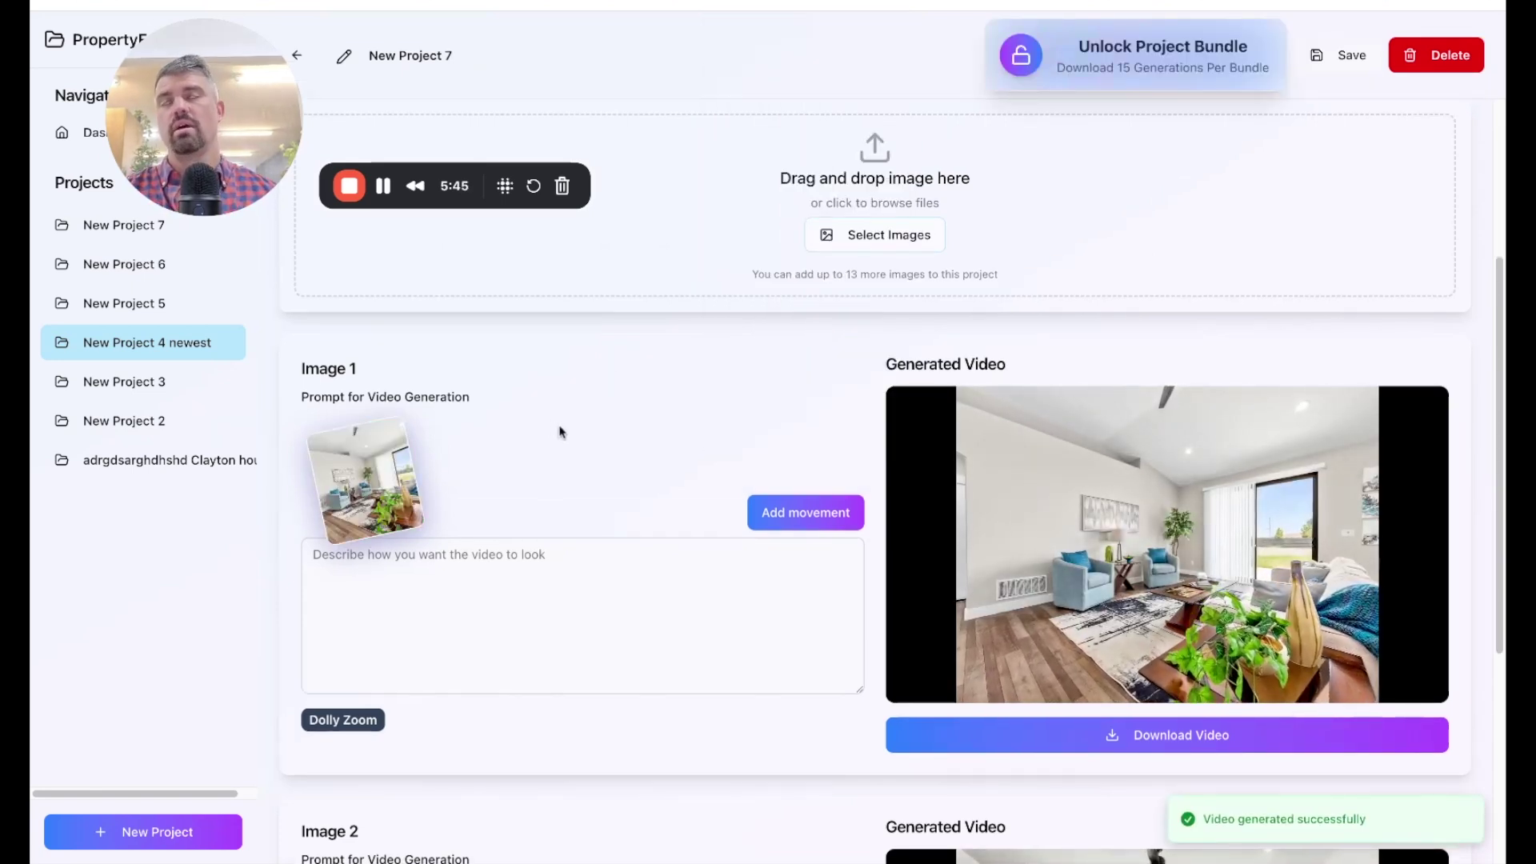
pyautogui.scroll(-3, 549, 414)
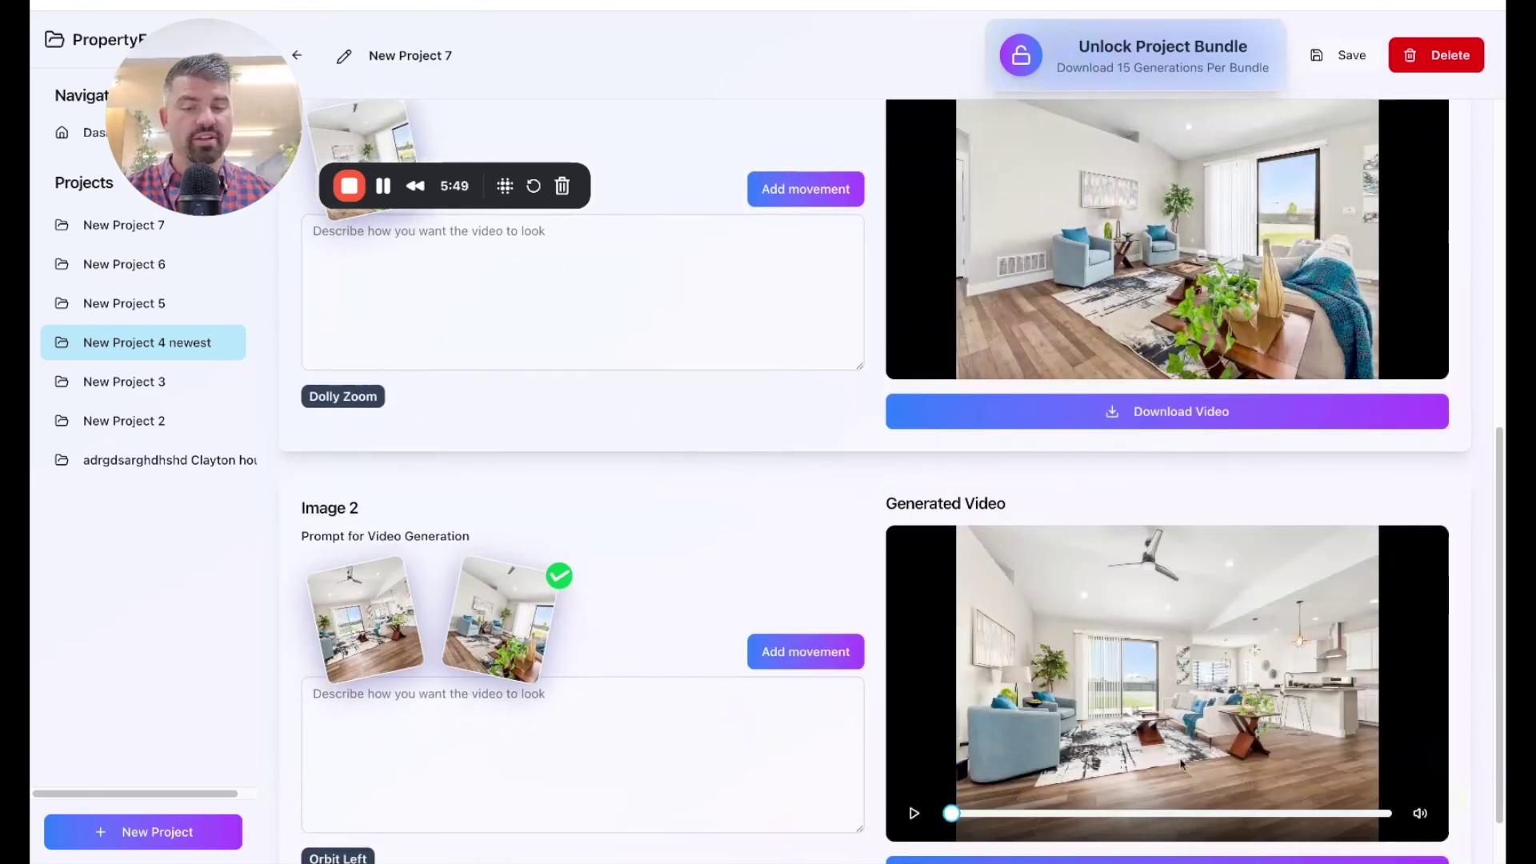
pyautogui.scroll(-1, 1044, 757)
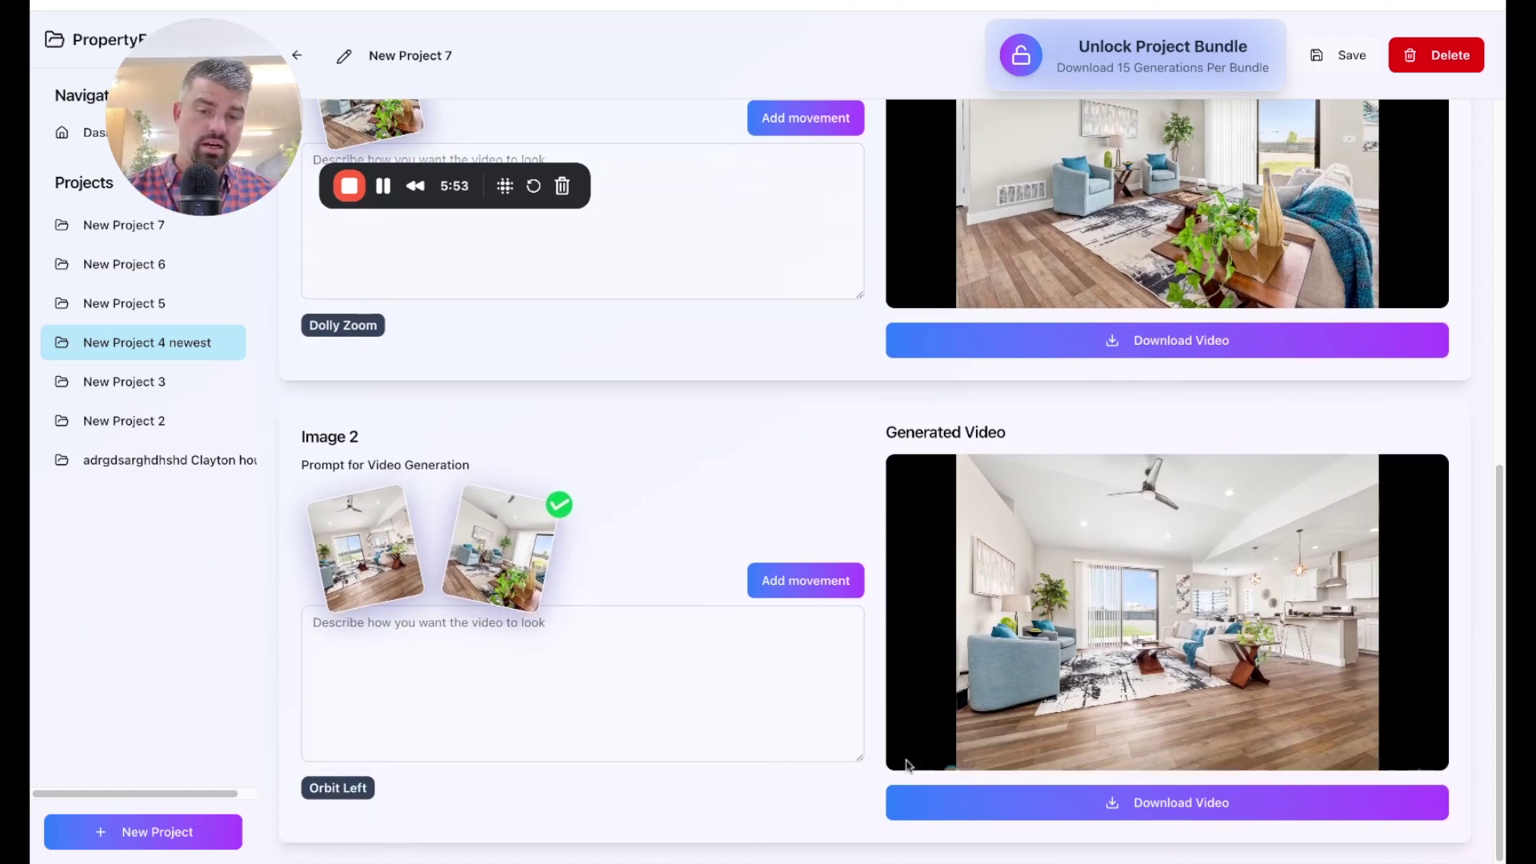
pyautogui.click(914, 744)
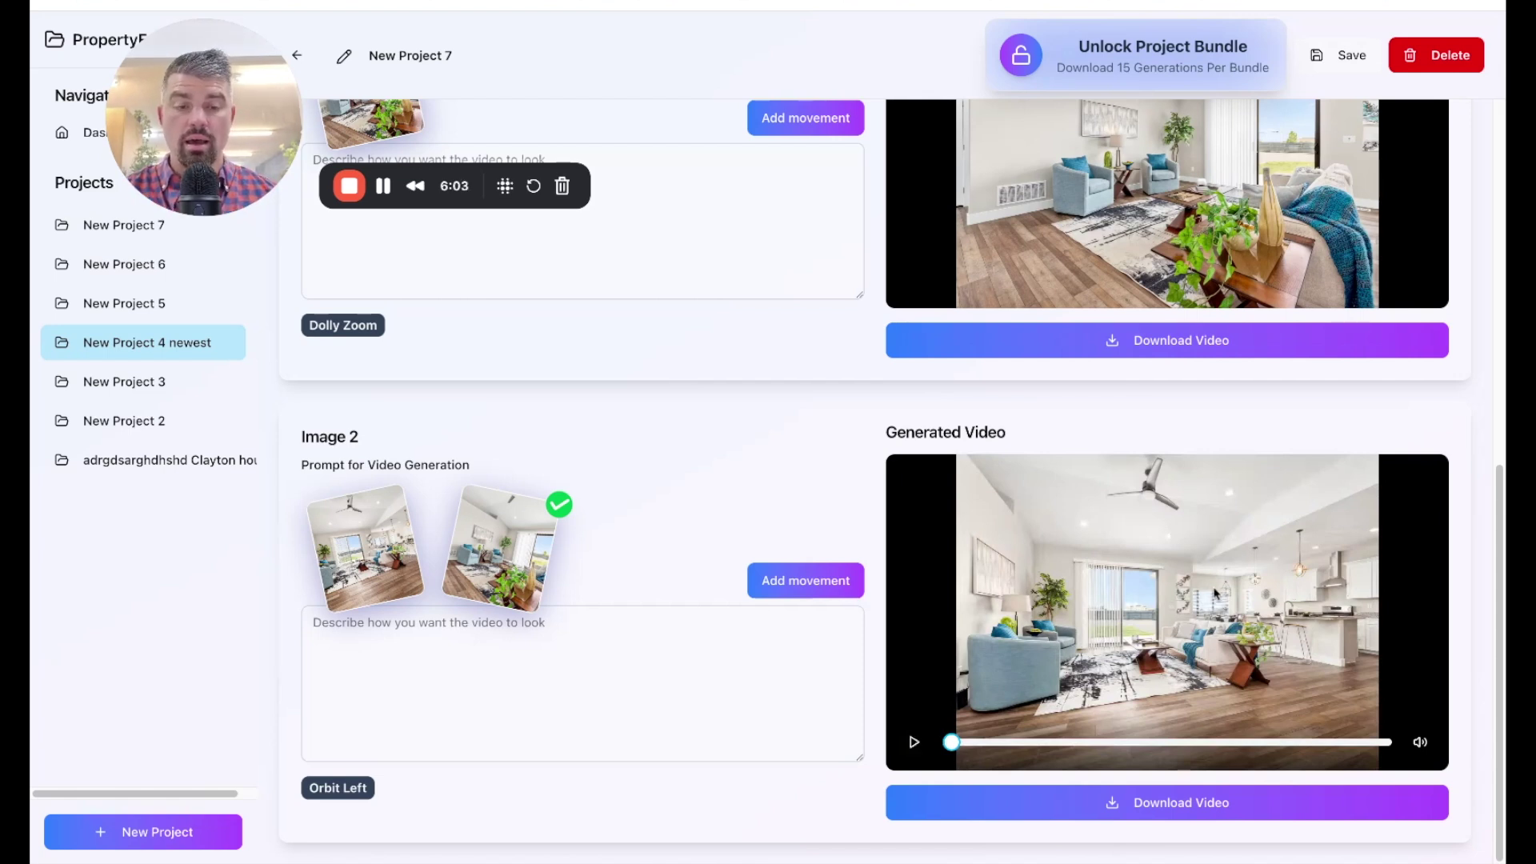
pyautogui.click(915, 744)
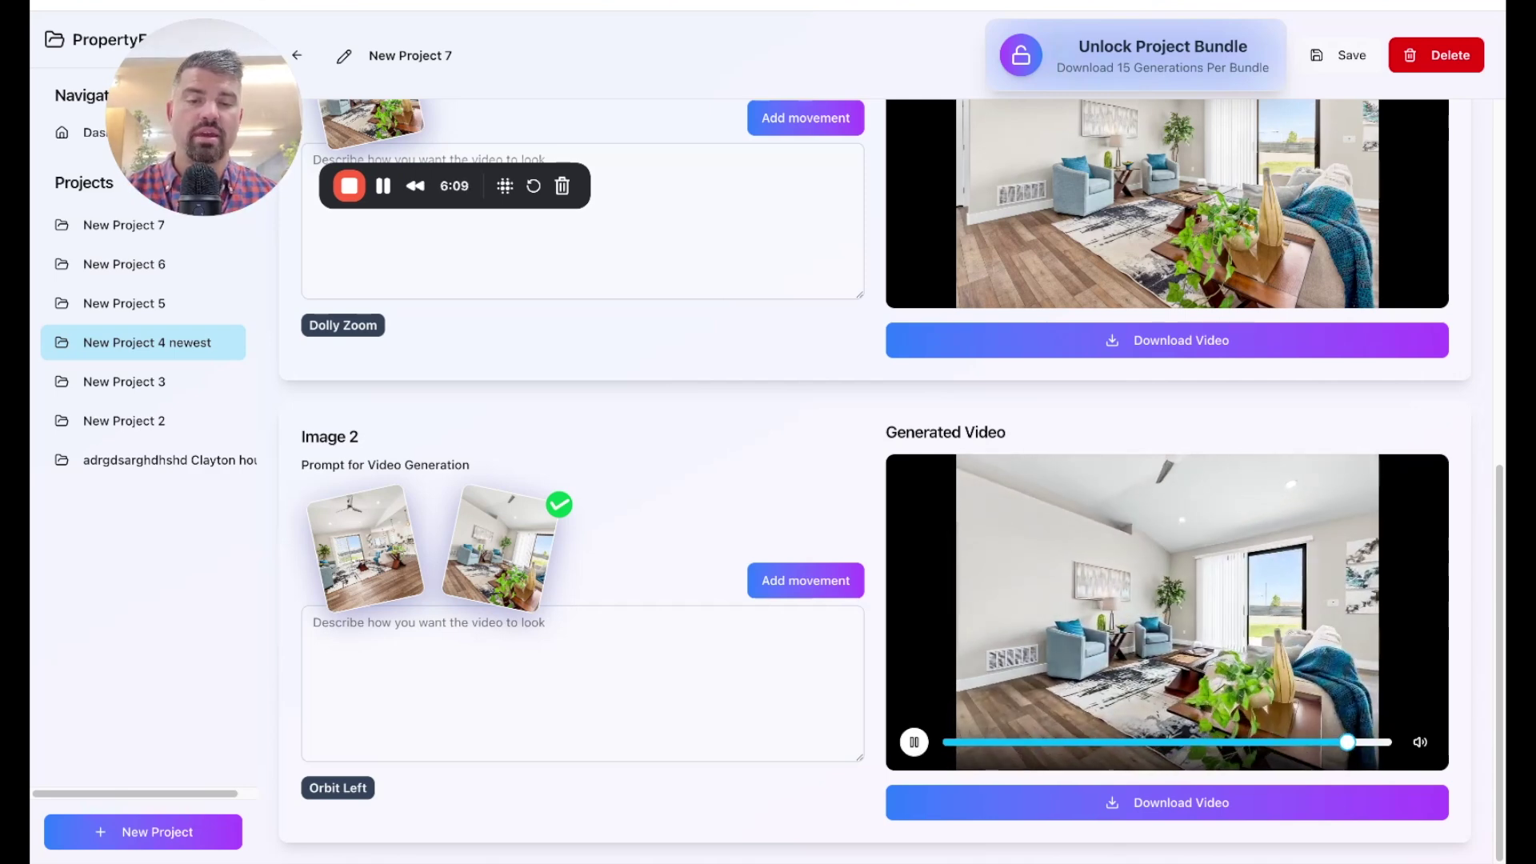
pyautogui.click(914, 742)
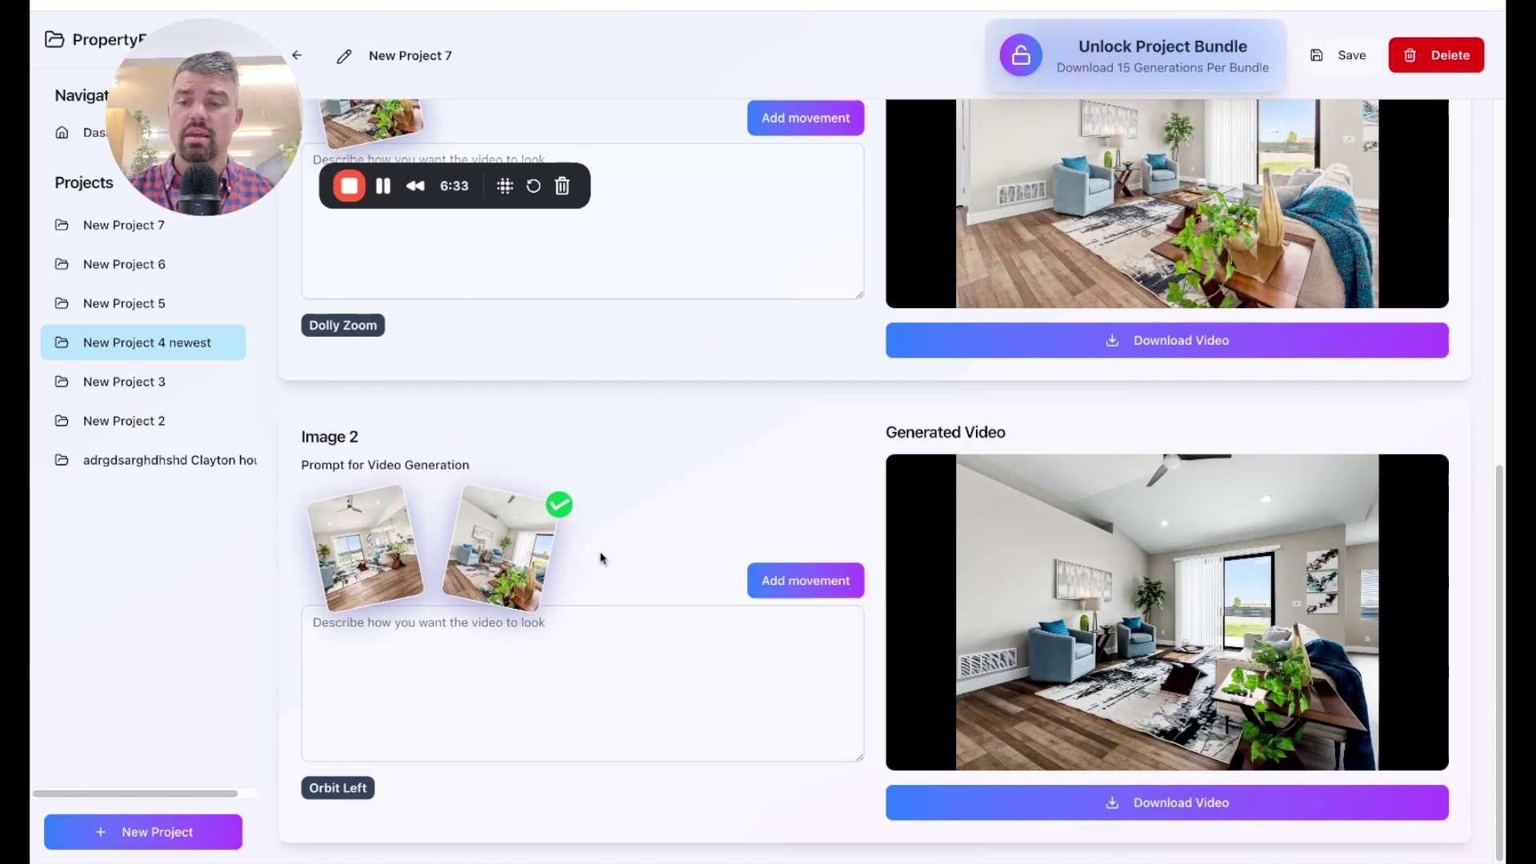
pyautogui.scroll(3, 641, 515)
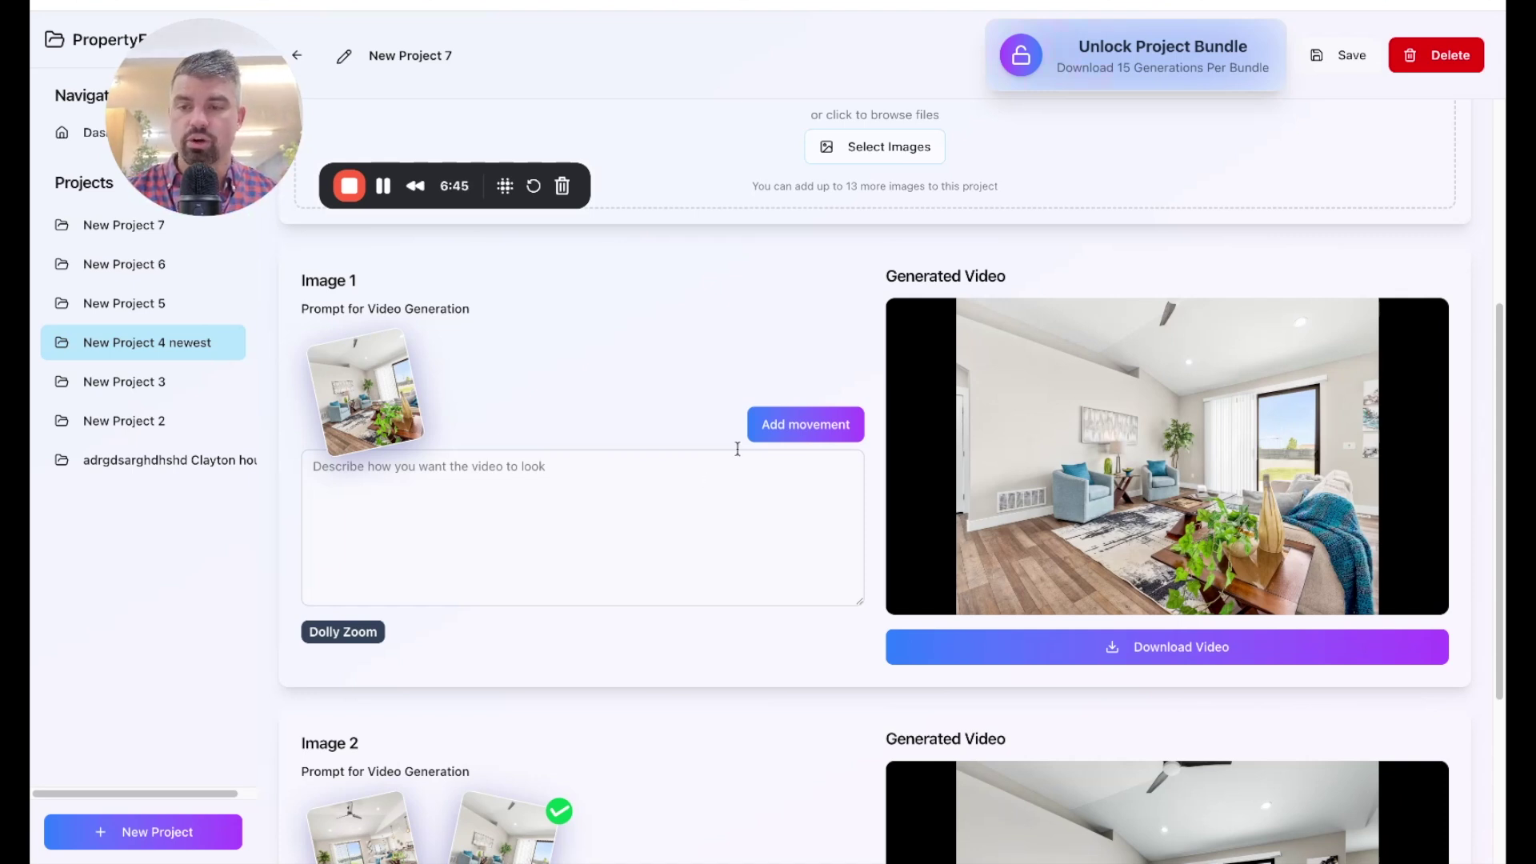
pyautogui.scroll(3, 737, 449)
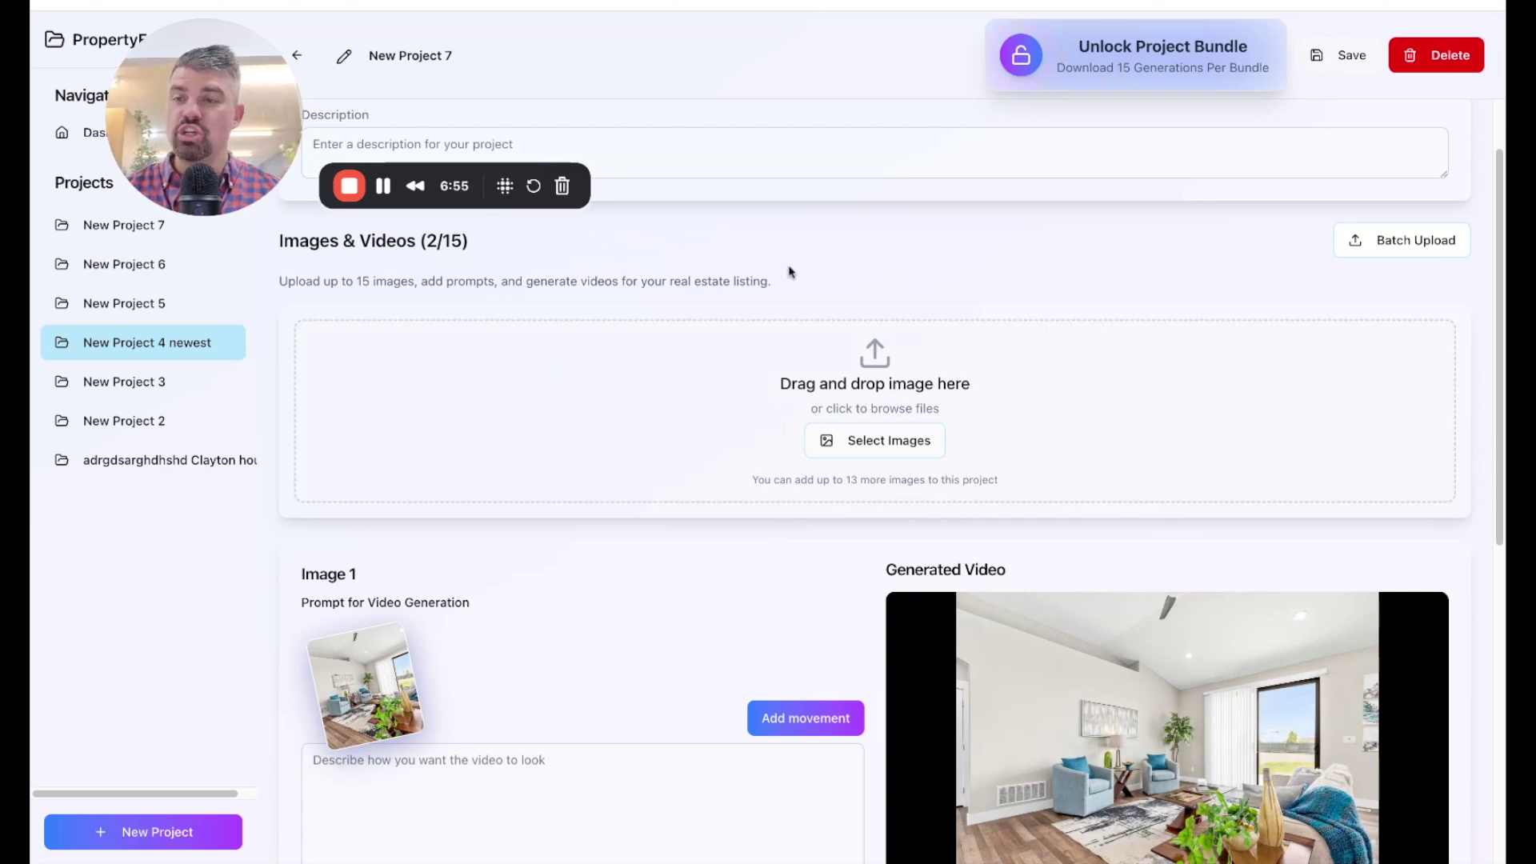
pyautogui.scroll(1, 784, 270)
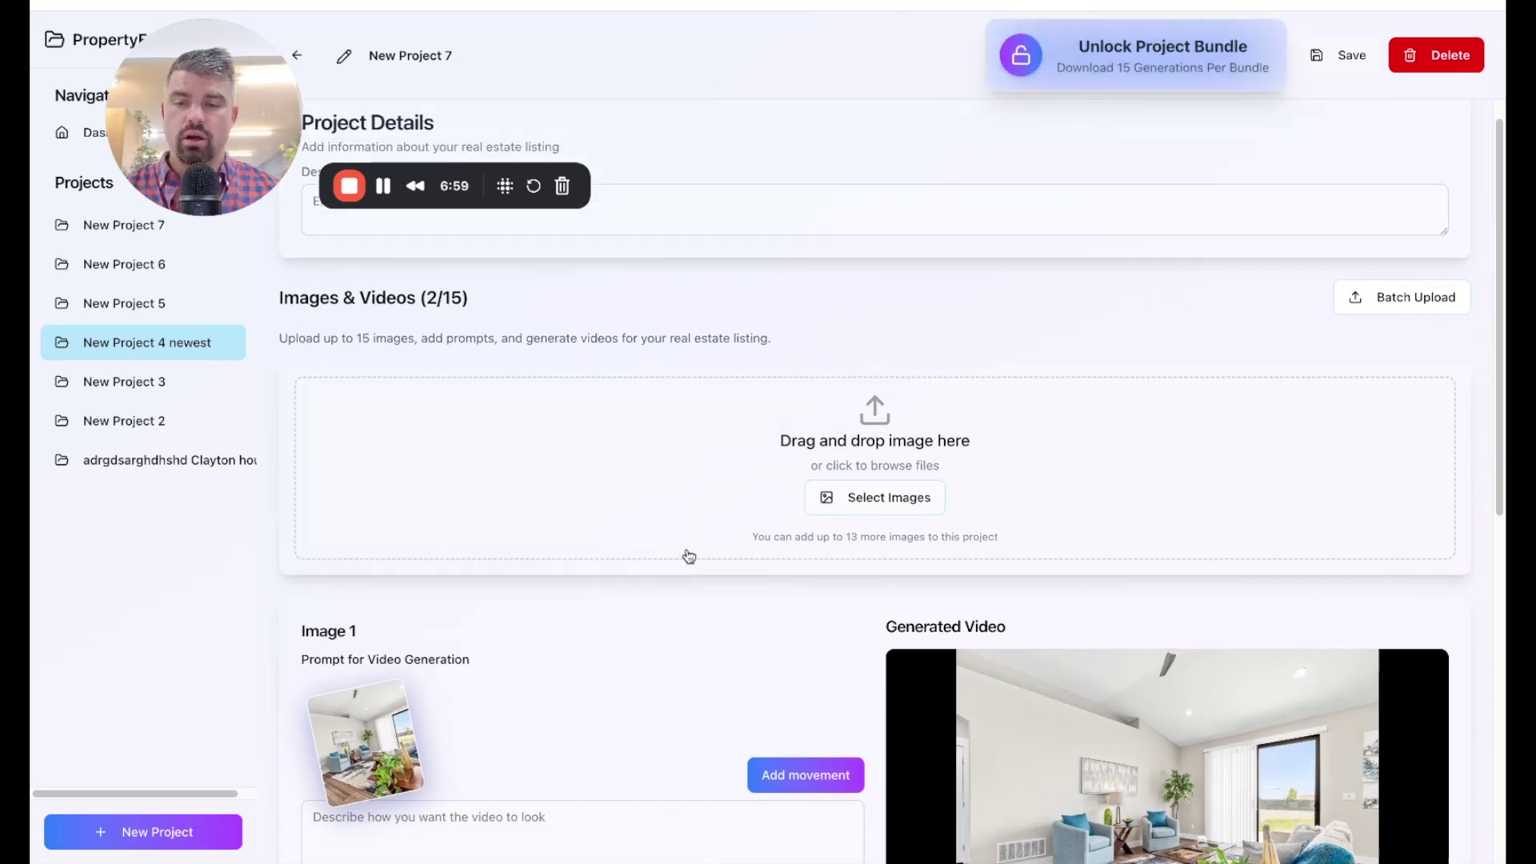
pyautogui.scroll(-5, 686, 555)
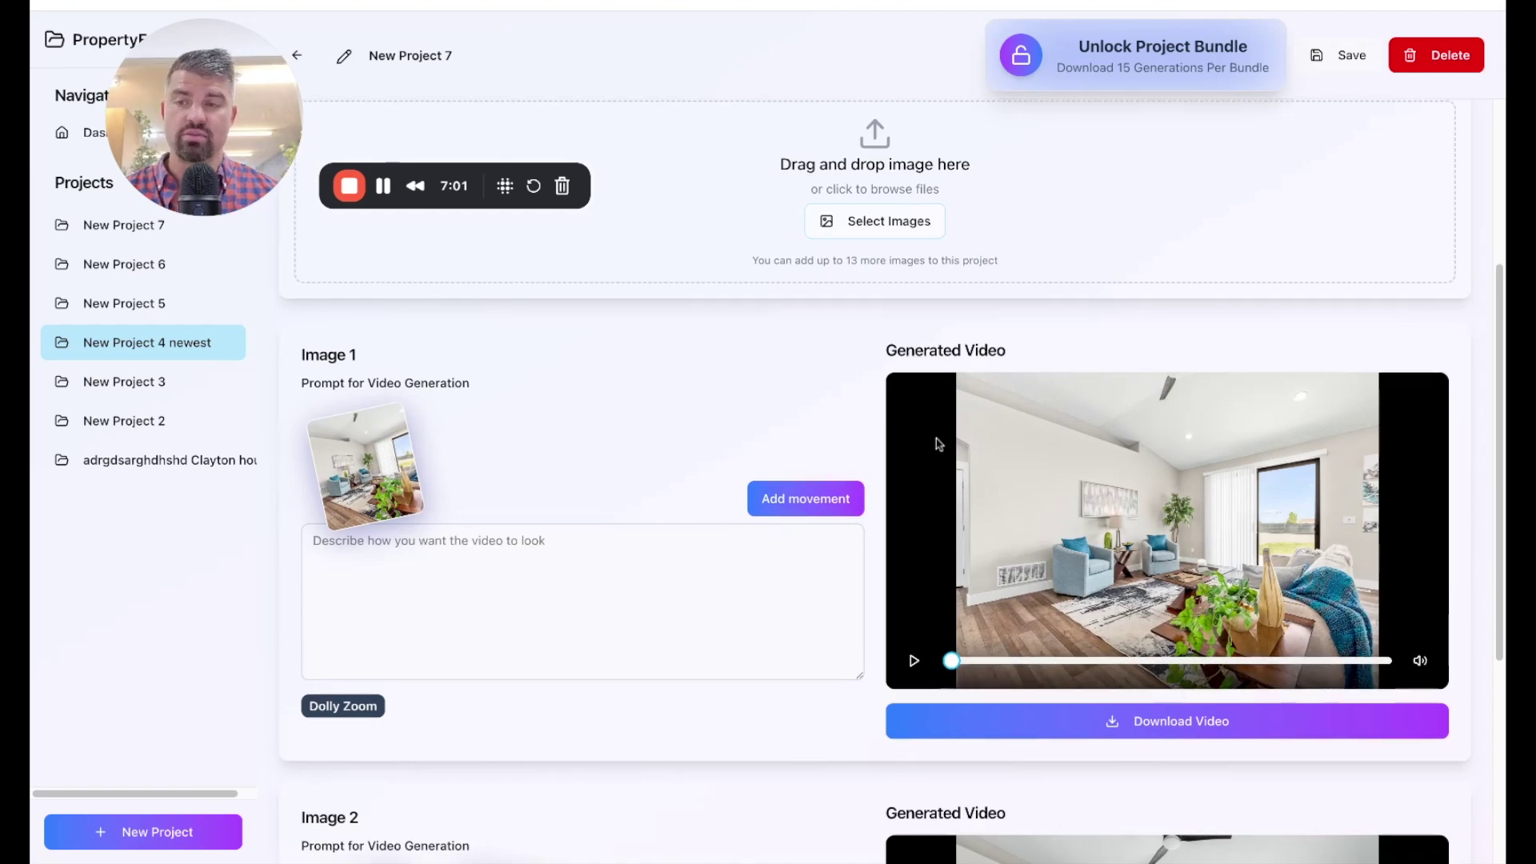
pyautogui.scroll(-7, 936, 426)
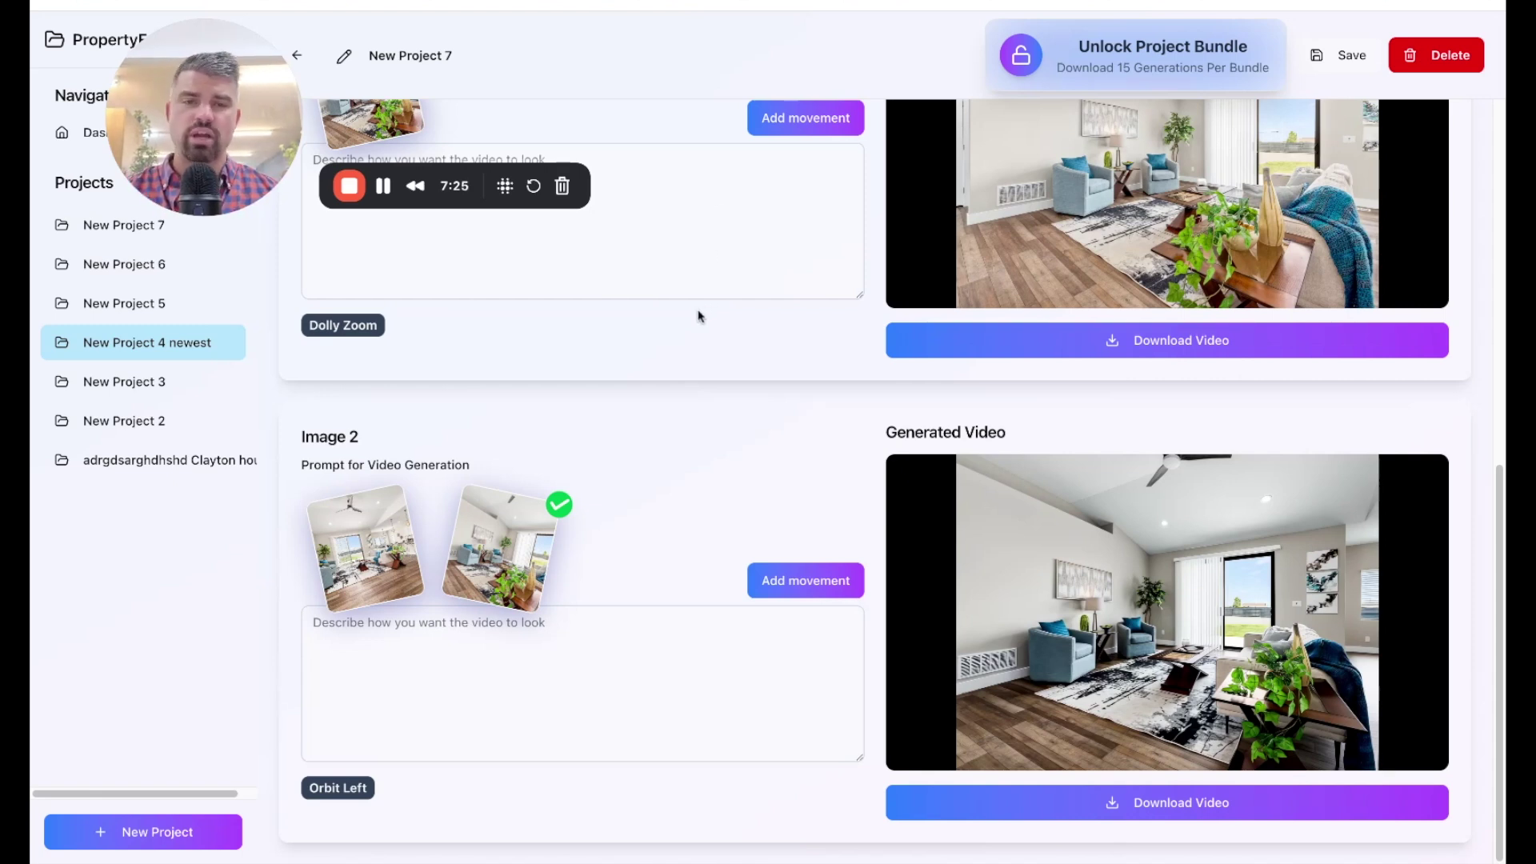
pyautogui.scroll(3, 676, 428)
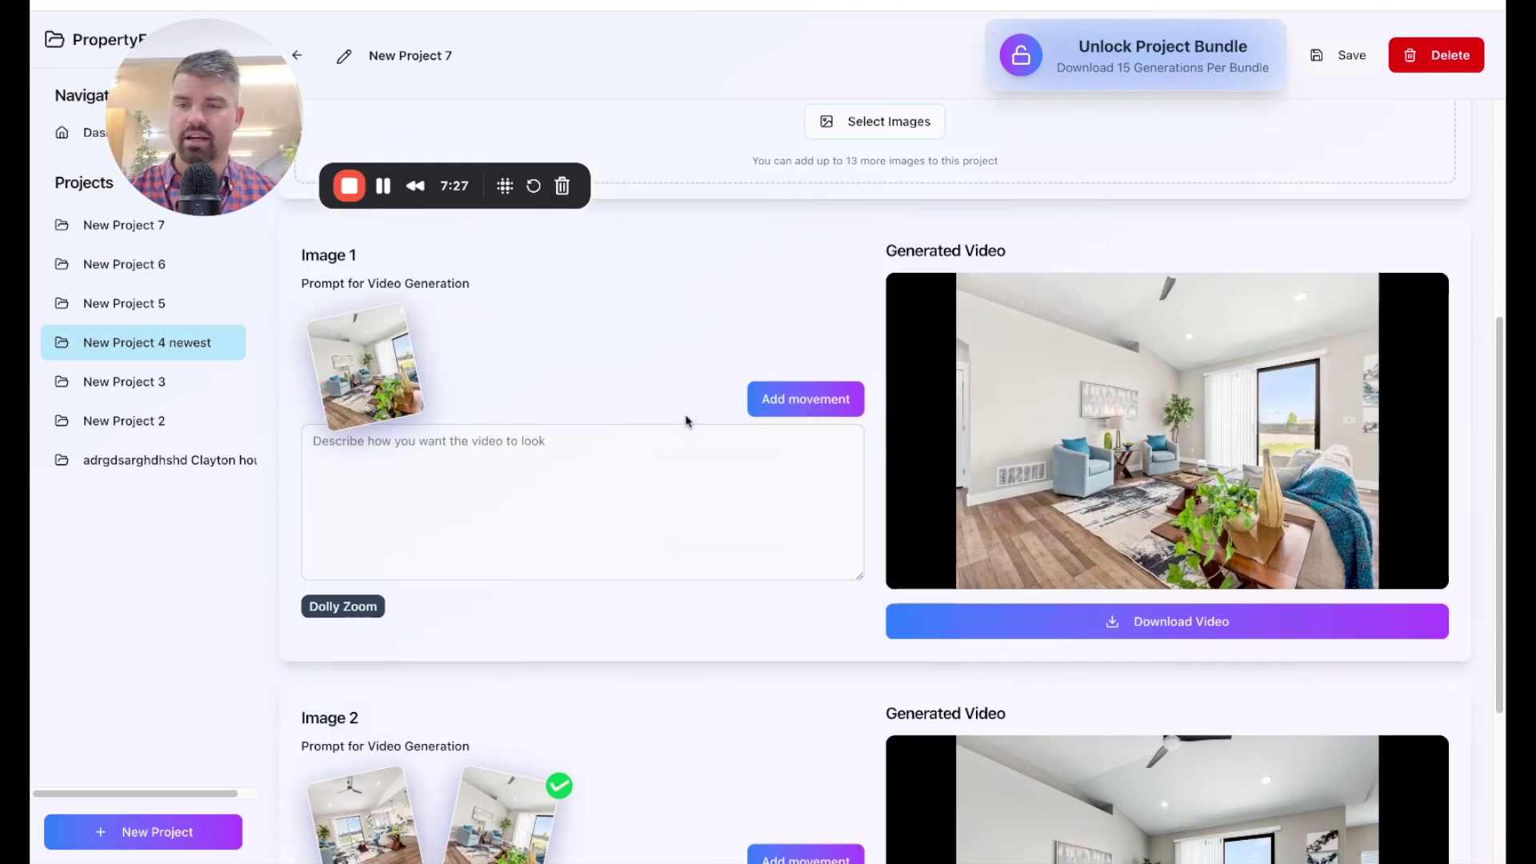
pyautogui.scroll(1, 684, 396)
pyautogui.scroll(3, 683, 367)
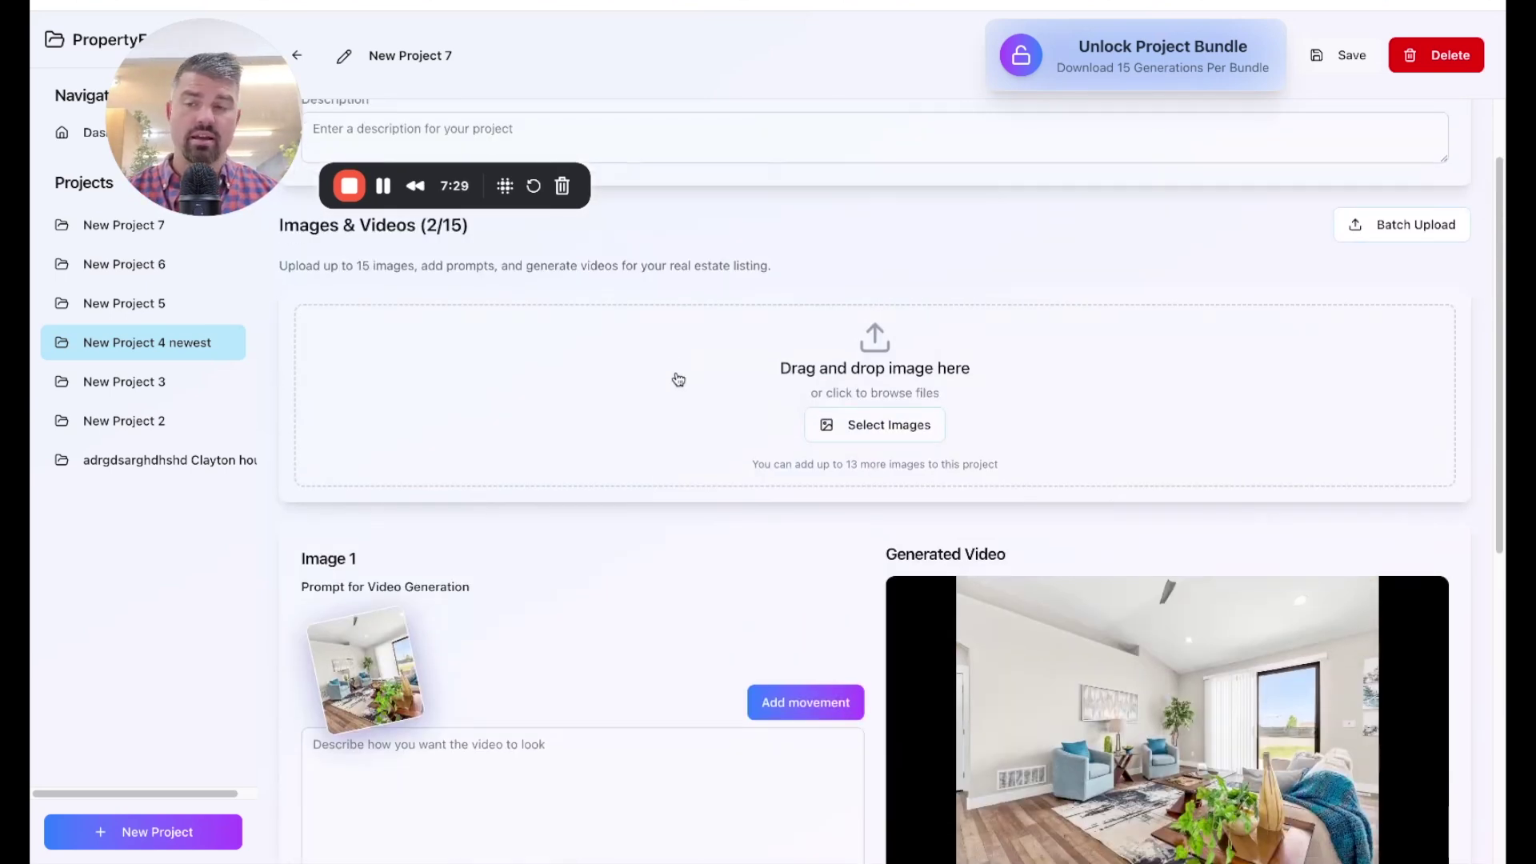
pyautogui.scroll(-3, 684, 367)
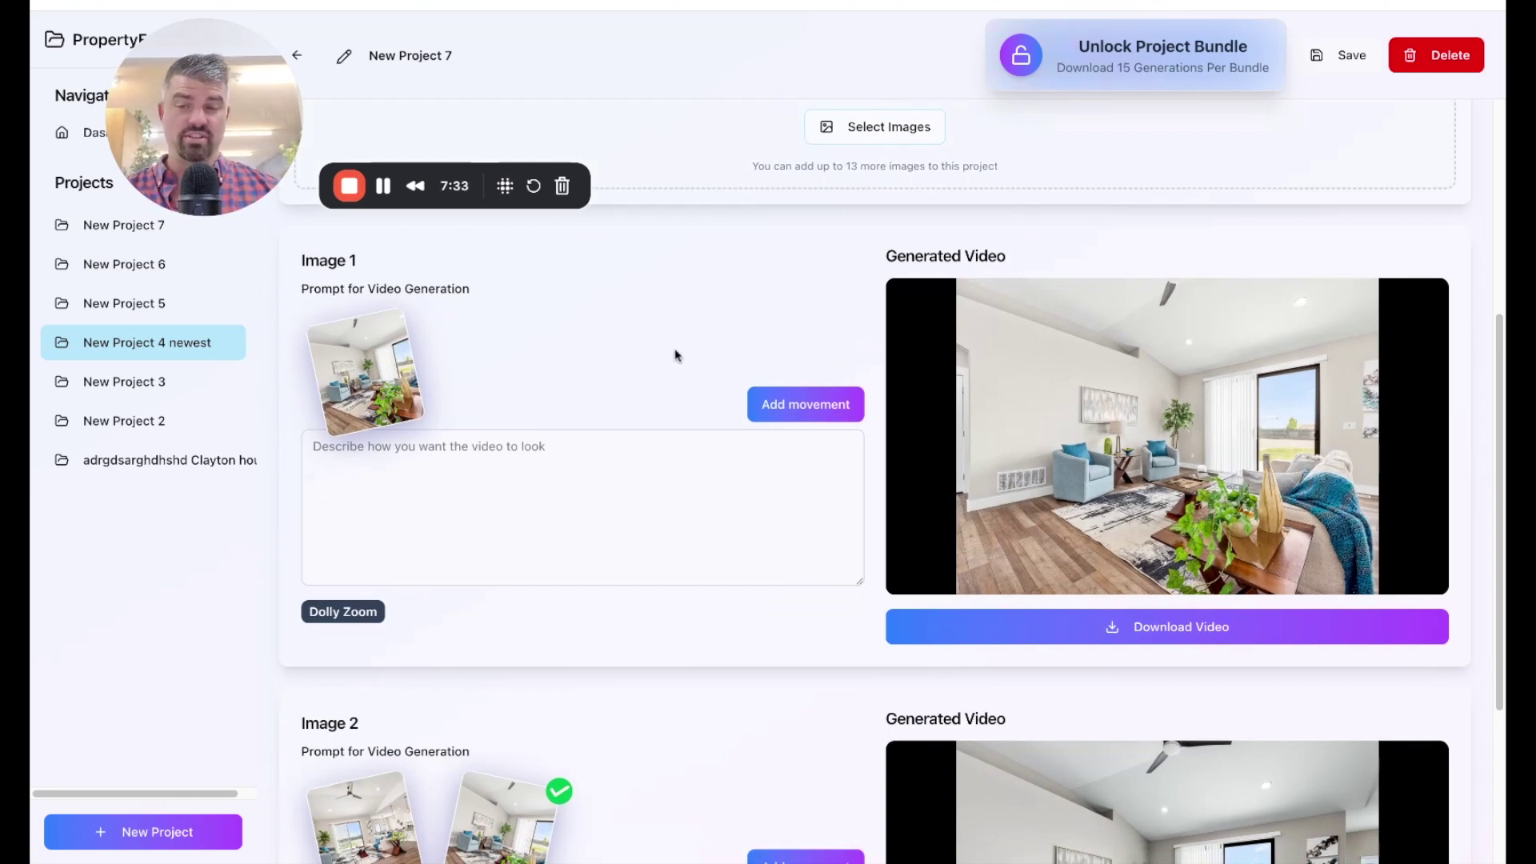
pyautogui.moveTo(1153, 57)
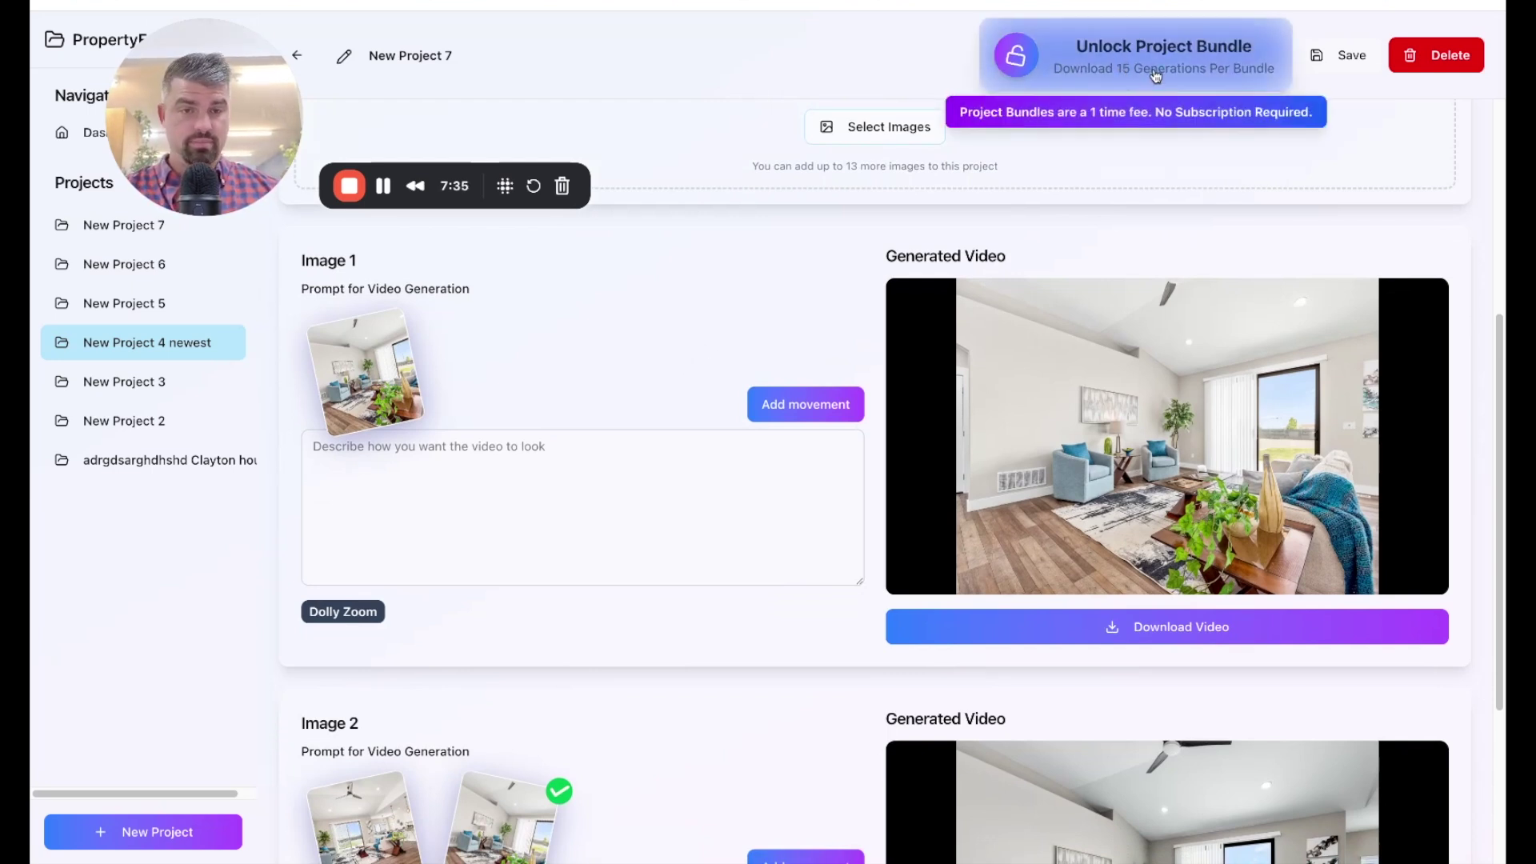
pyautogui.scroll(3, 666, 333)
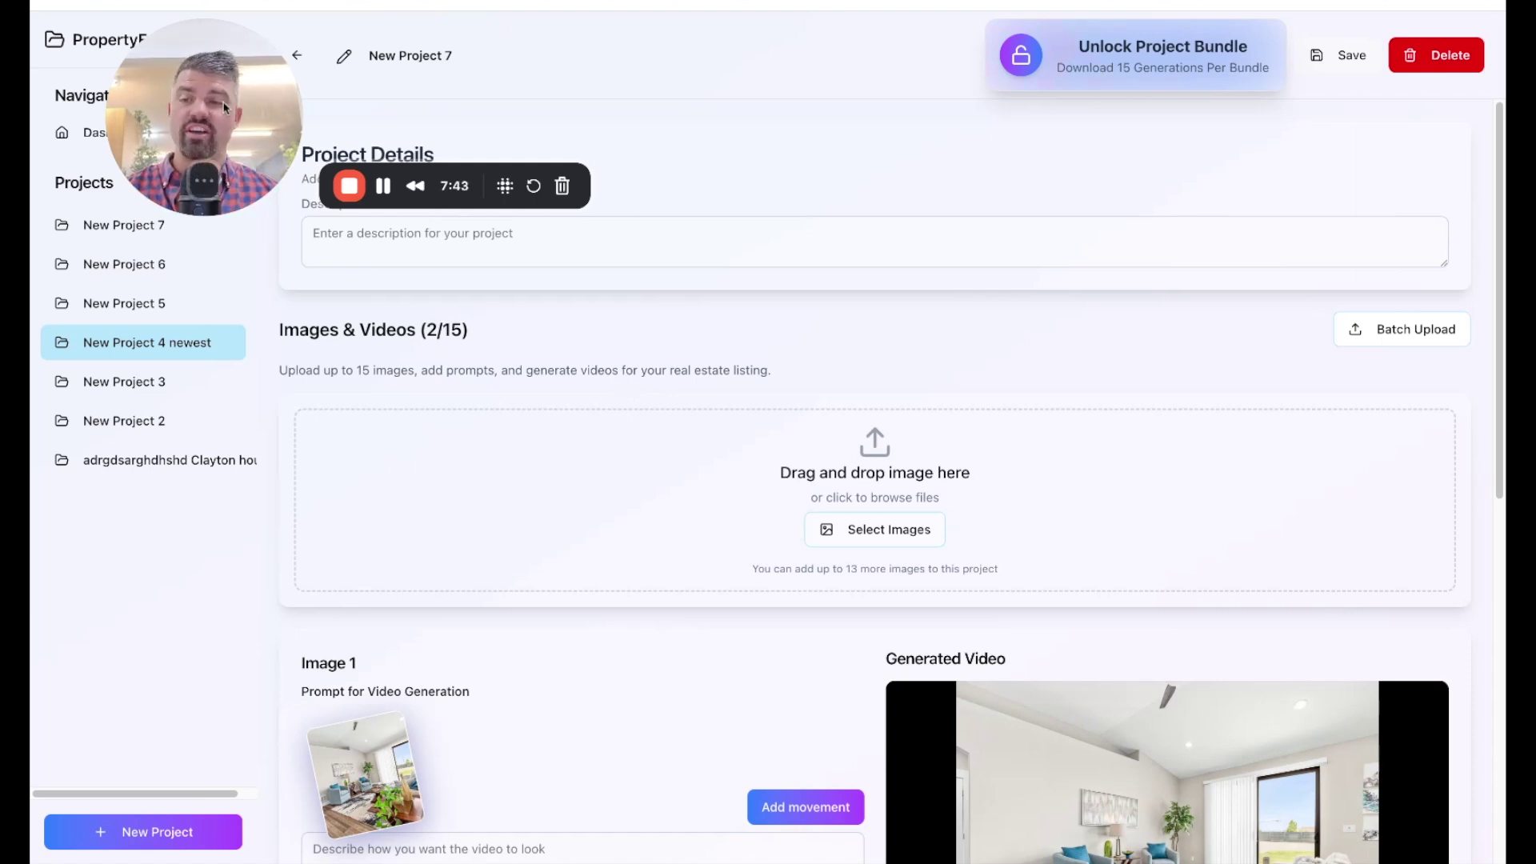
pyautogui.click(222, 182)
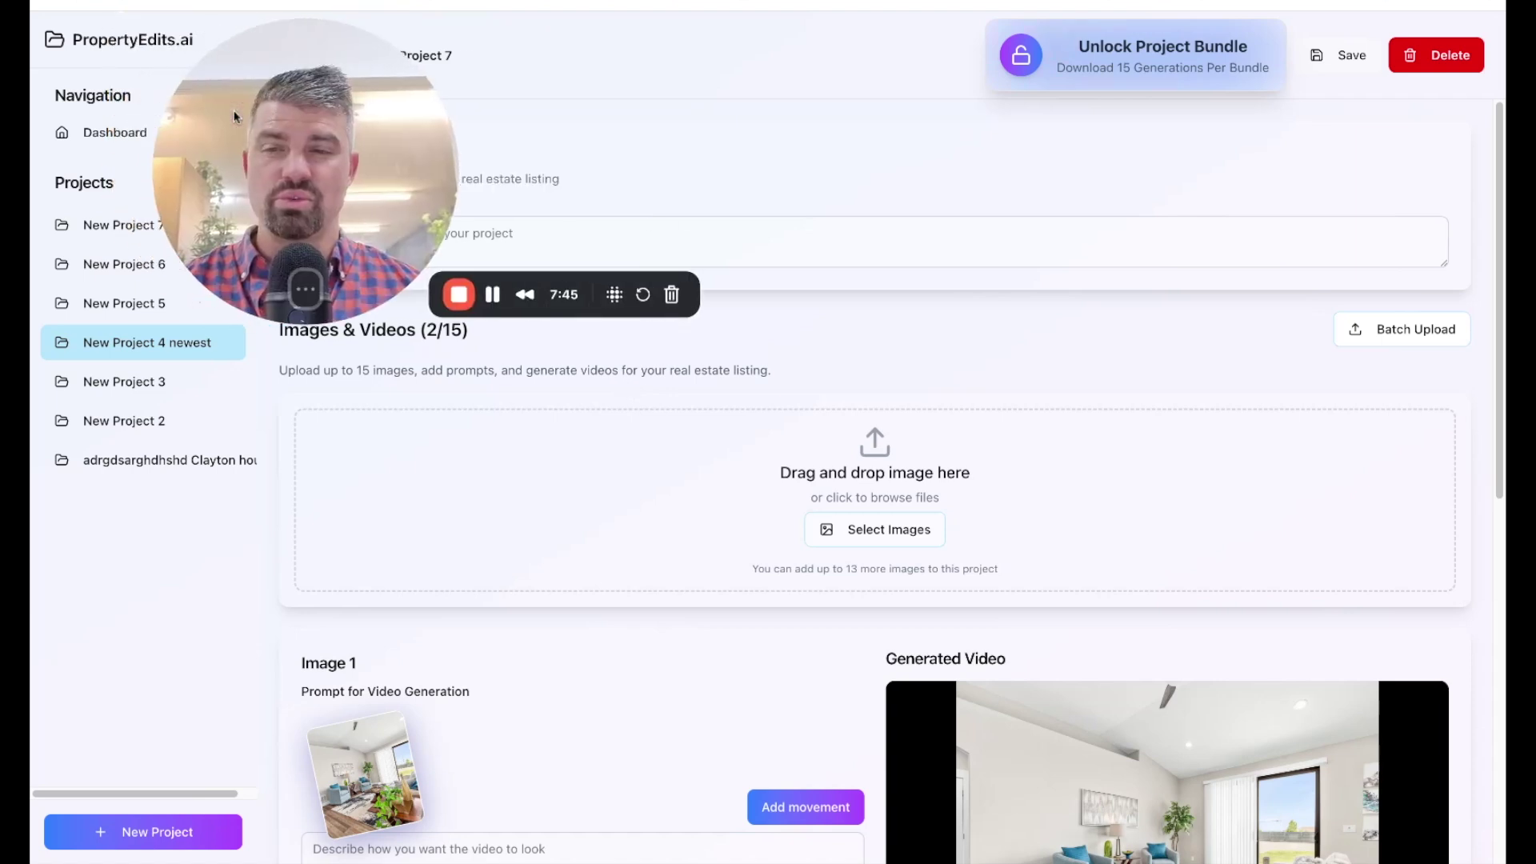
pyautogui.moveTo(235, 111)
pyautogui.mouseDown()
pyautogui.moveTo(423, 388)
pyautogui.moveTo(794, 474)
pyautogui.mouseUp()
pyautogui.click(490, 459)
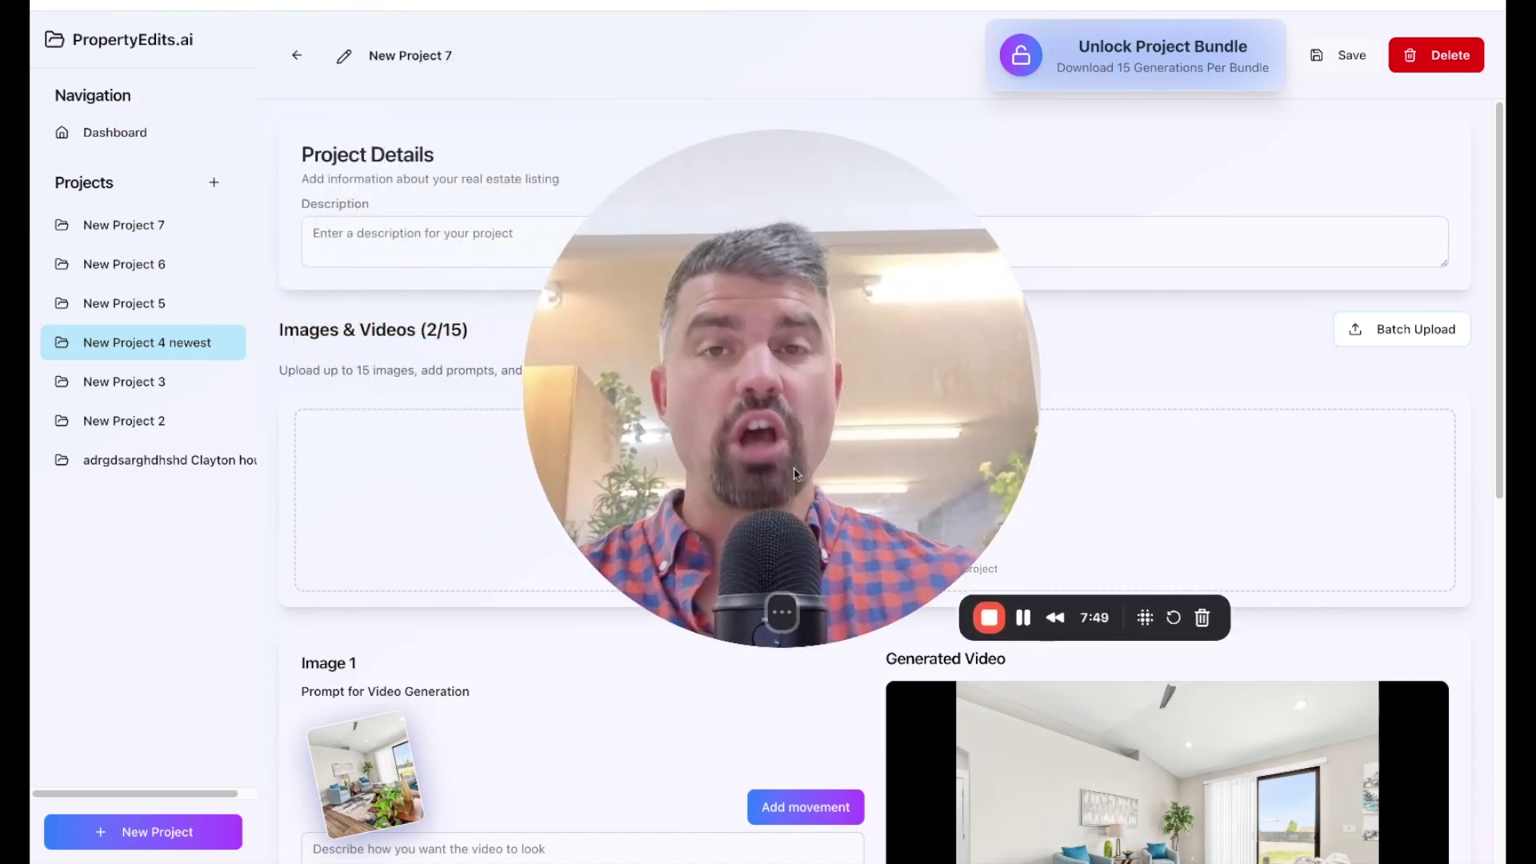